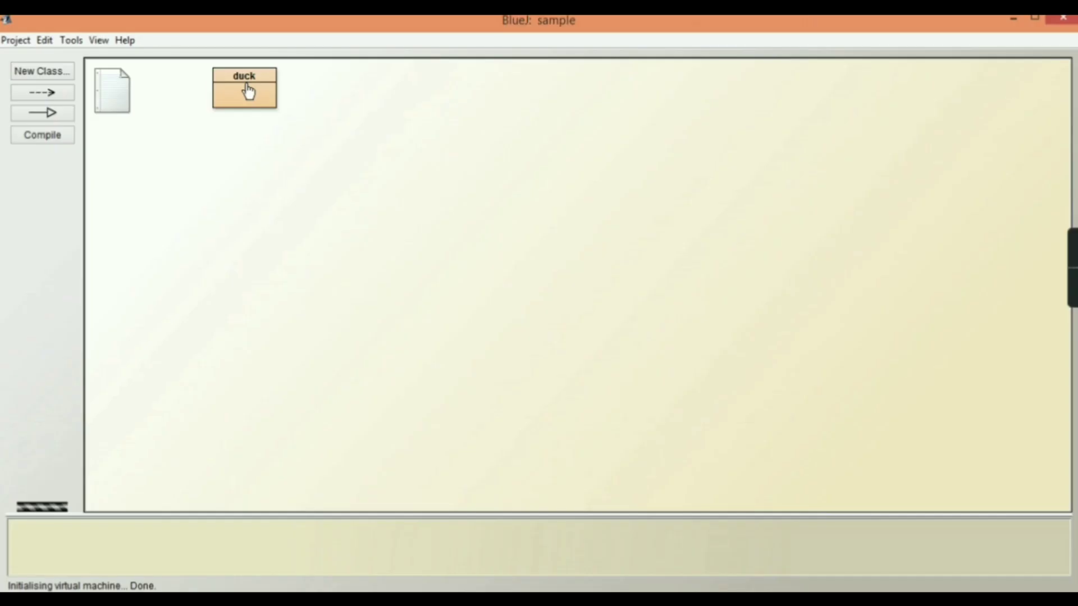
# - Create a new class named 'abundant' of type Class beside 'duck' in the sample project
pyautogui.rightClick(249, 91)
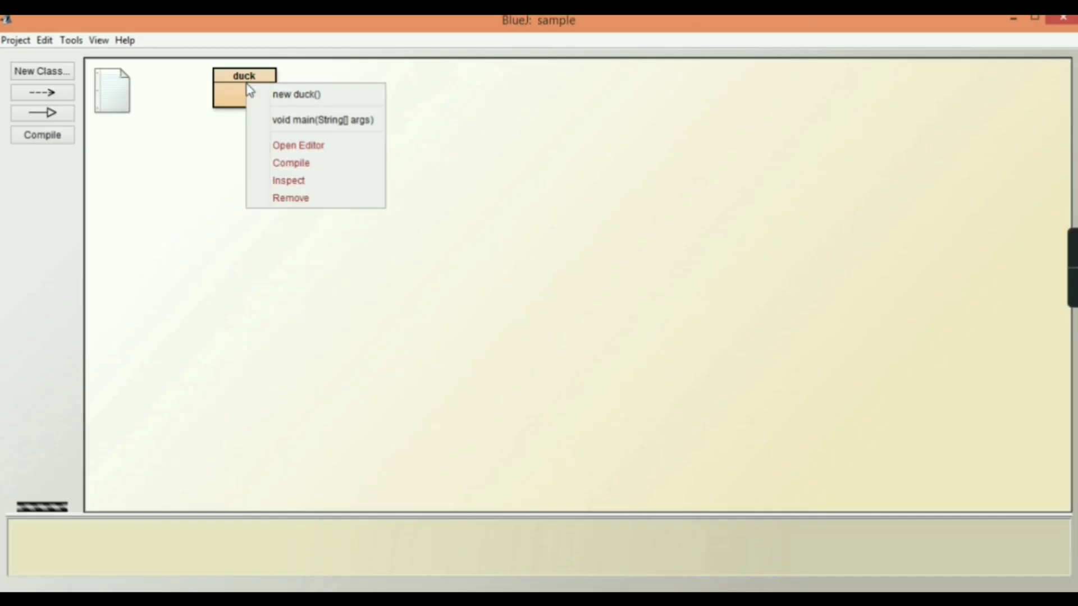
pyautogui.click(50, 75)
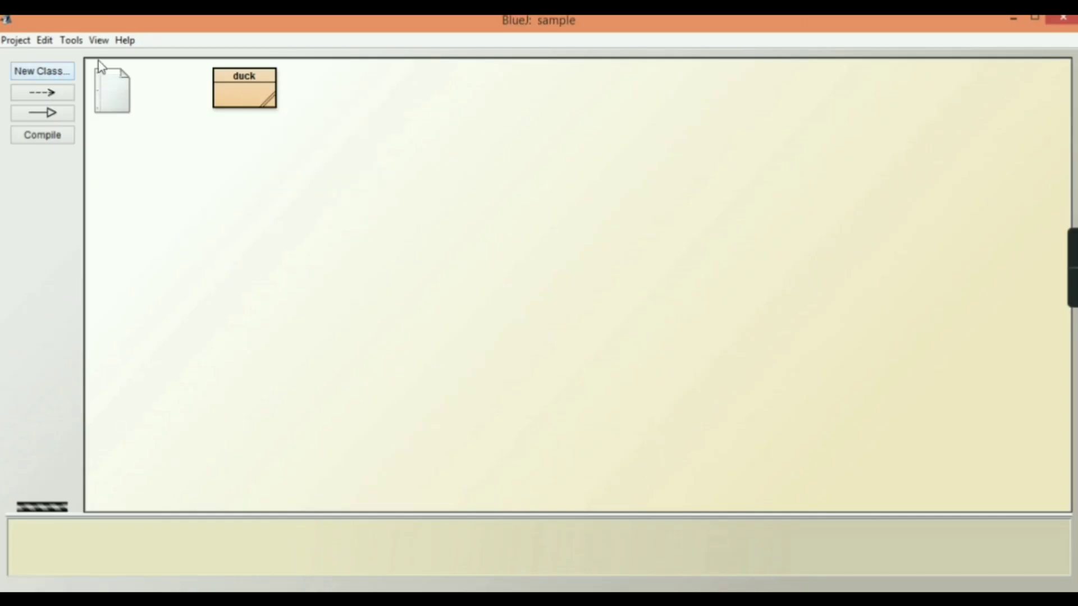
pyautogui.click(50, 74)
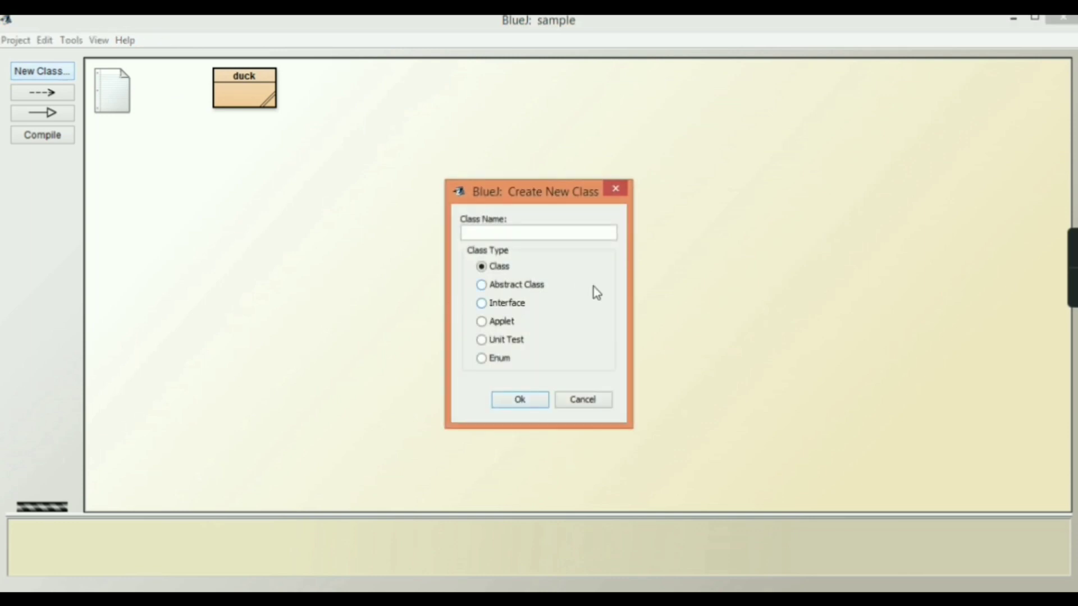
pyautogui.write('ab')
pyautogui.write('und')
pyautogui.write('ant')
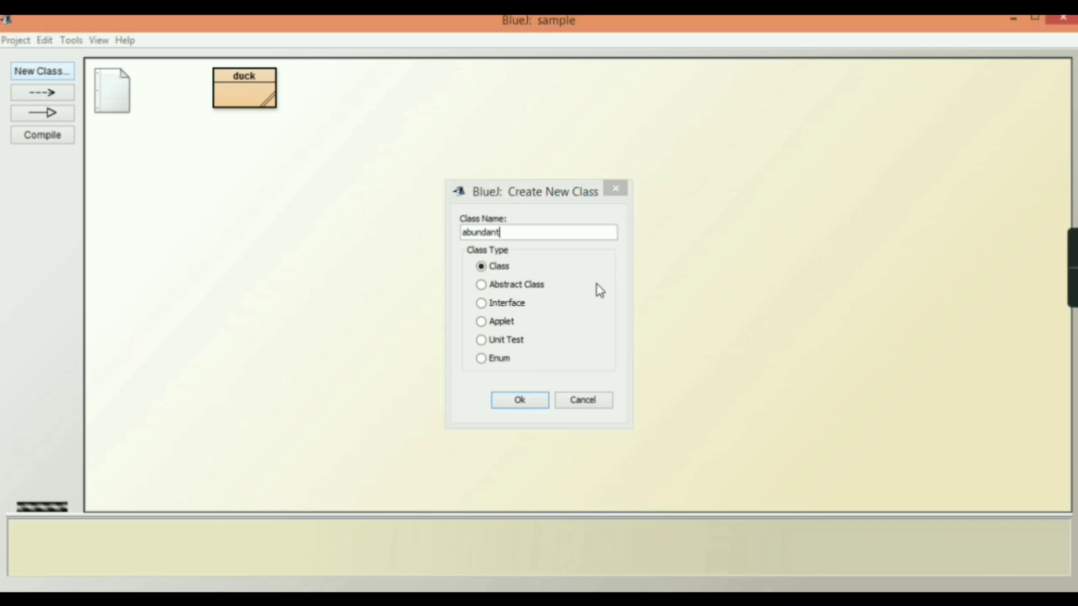
pyautogui.press('Return')
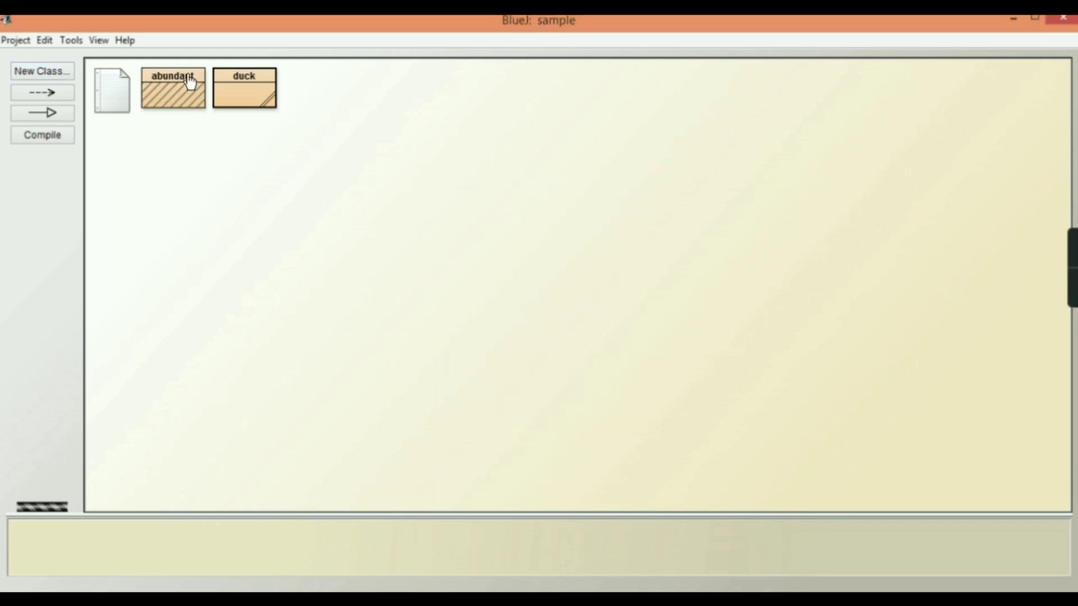
# - Clear abundant's template code and write the java.util.Scanner import and the abundant class declaration
pyautogui.doubleClick(202, 97)
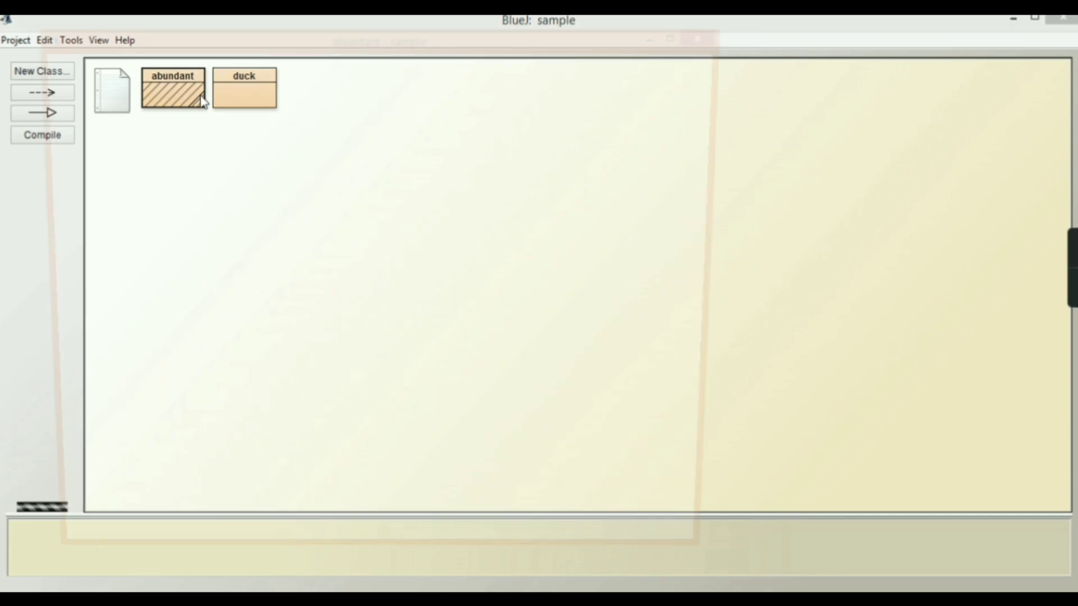
pyautogui.hotkey('ctrl', 'a')
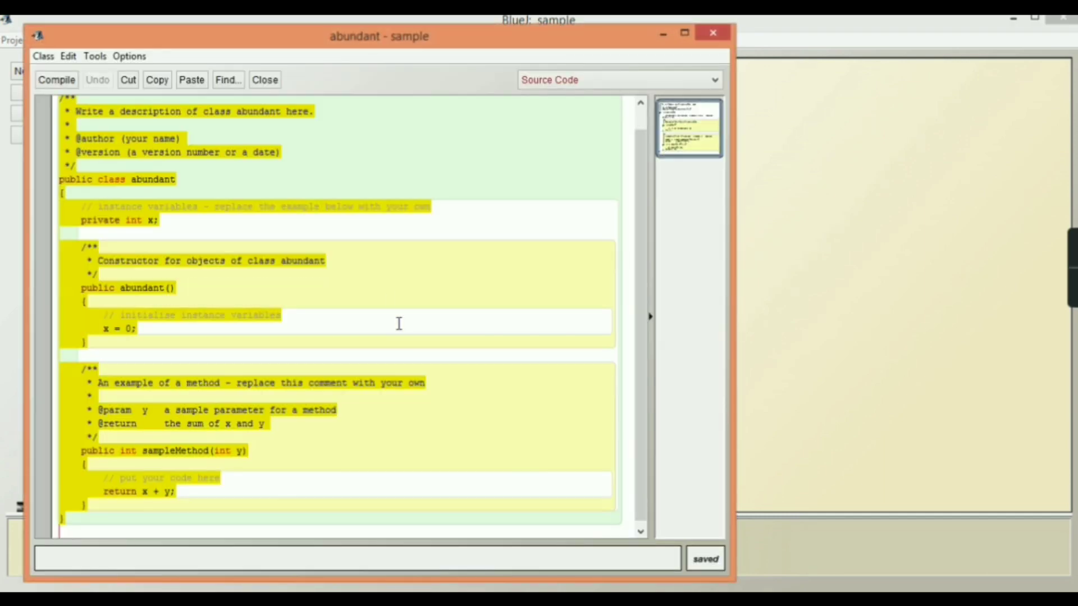
pyautogui.press('Delete')
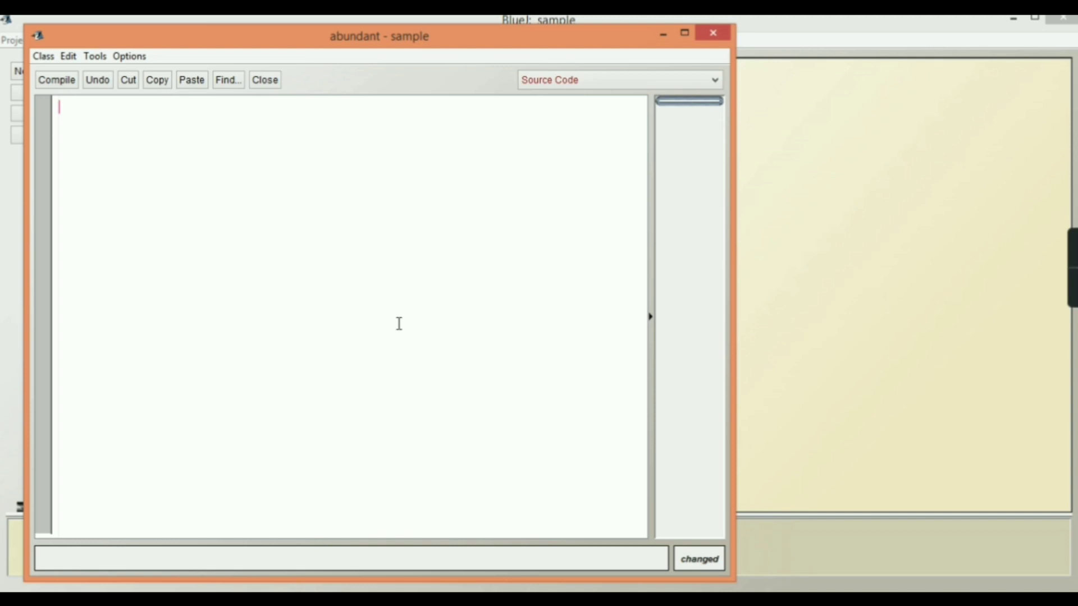
pyautogui.write('import java.util.Scanner;')
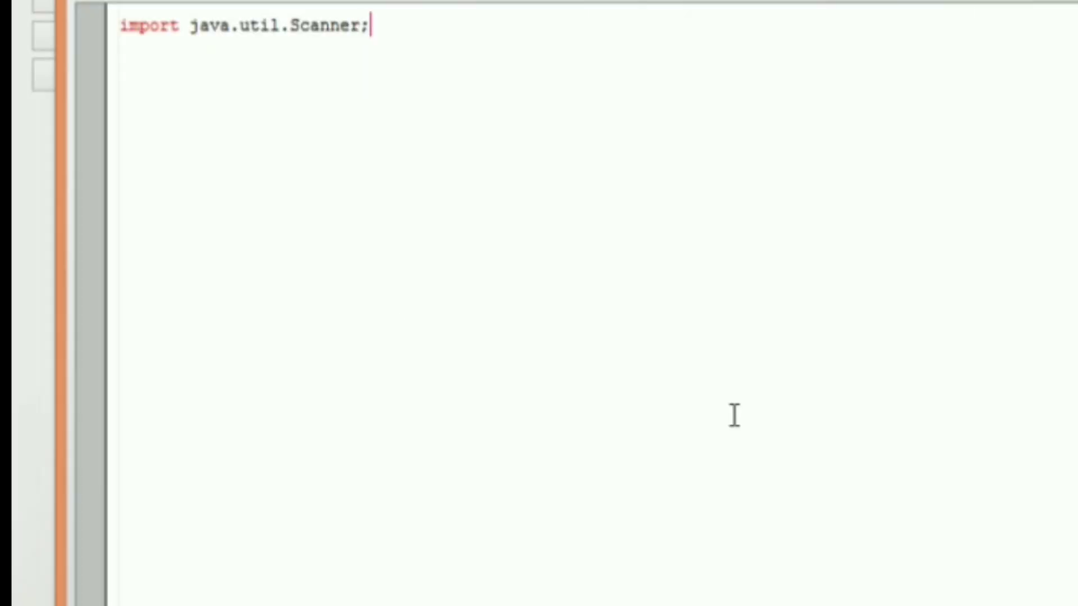
pyautogui.press('Return')
pyautogui.write('cla')
pyautogui.write('ss')
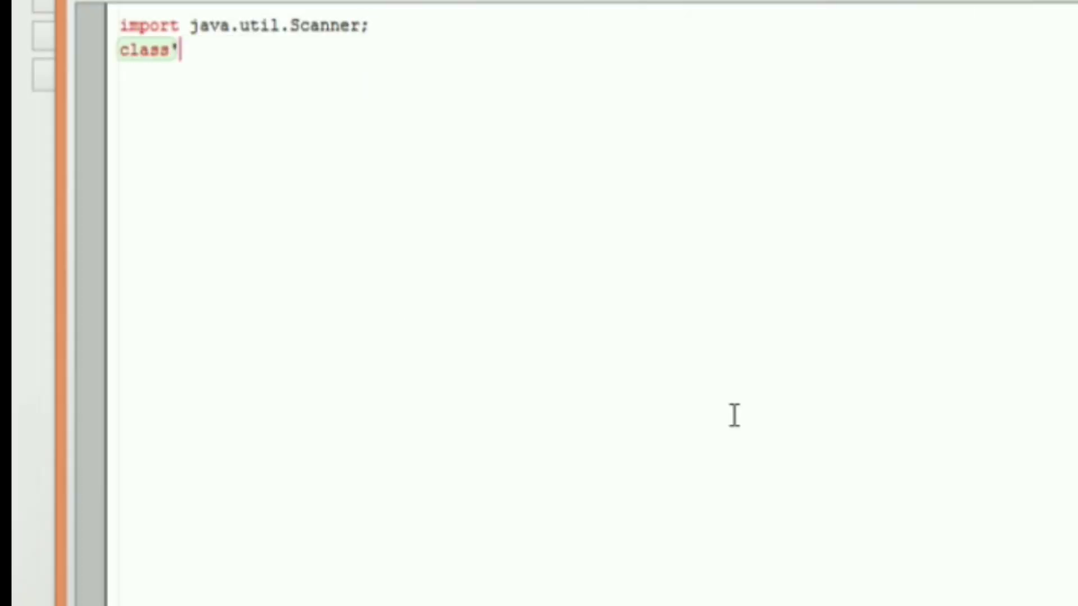
pyautogui.press('BackSpace')
pyautogui.write('a')
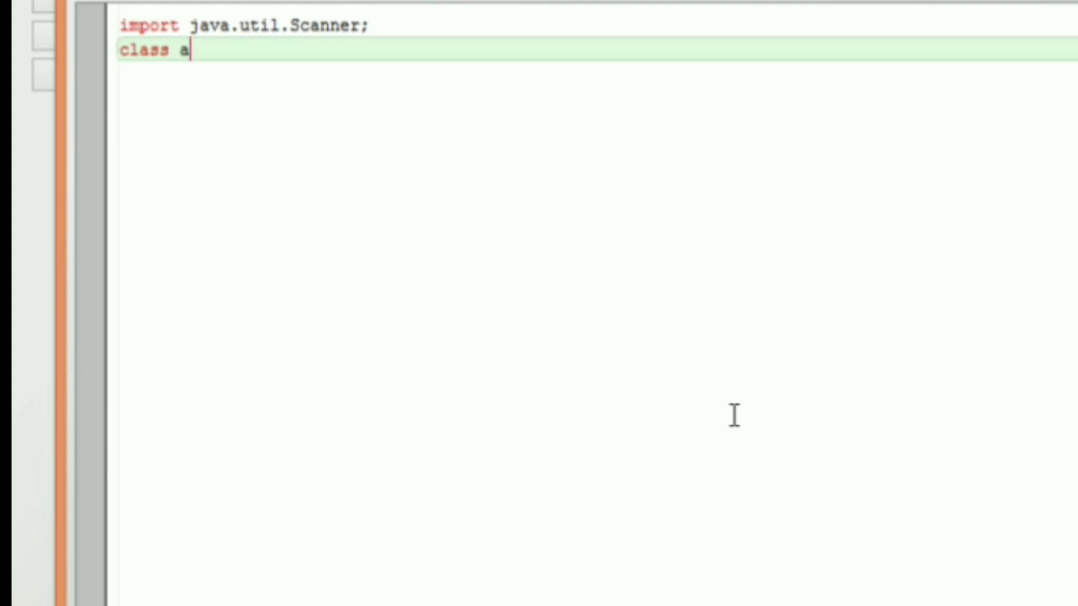
pyautogui.write('b')
pyautogui.press('BackSpace')
pyautogui.write('bundan')
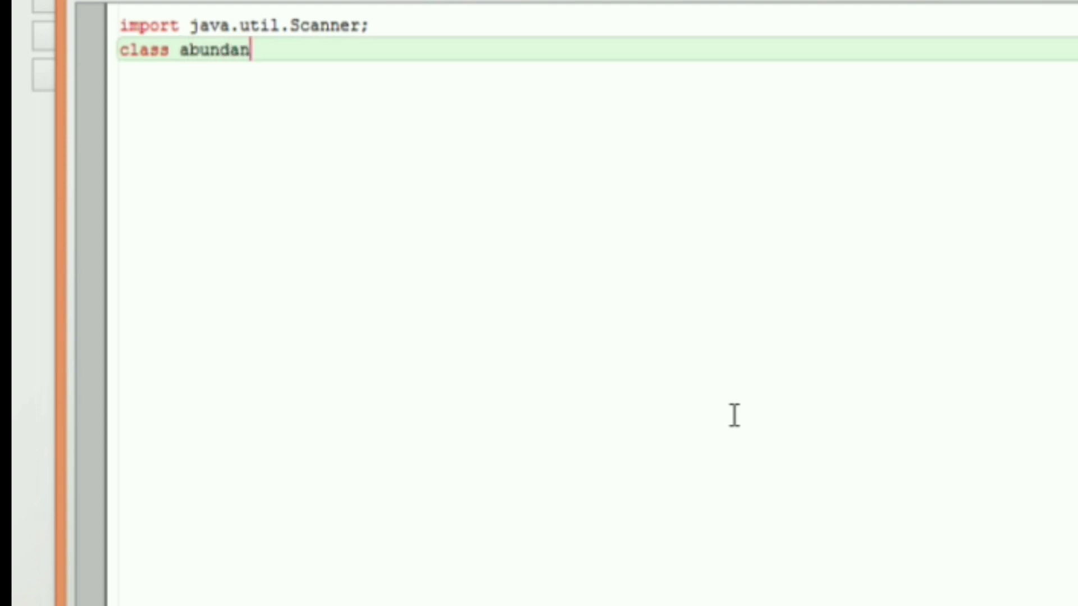
pyautogui.write('t')
pyautogui.press('Return')
pyautogui.write('{')
pyautogui.press('Return')
pyautogui.write('p')
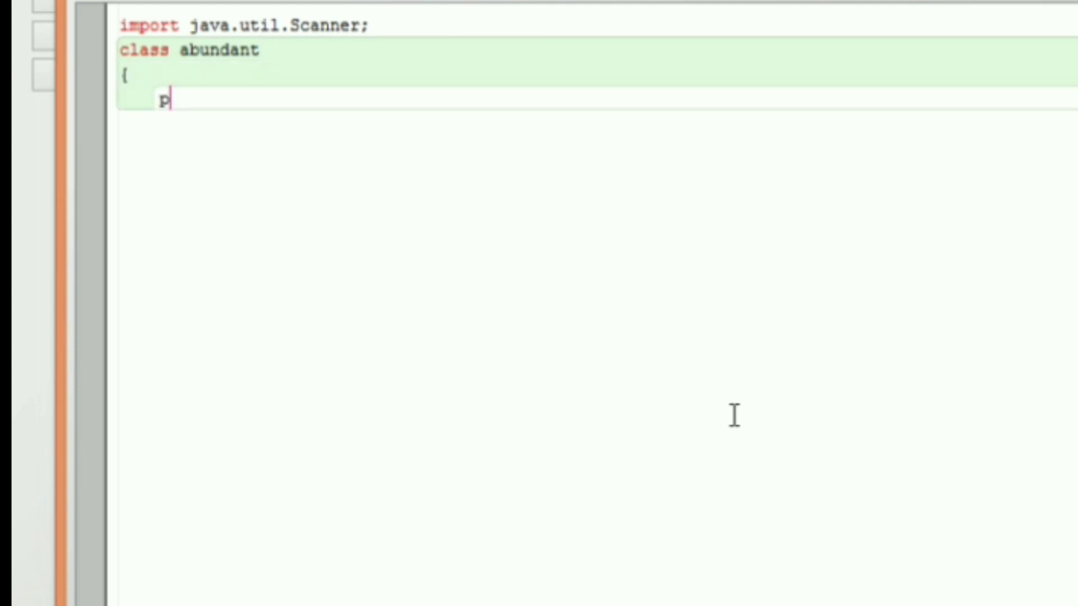
pyautogui.write('ub')
# - Add the public static void main header and open its body with braces
pyautogui.press('BackSpace')
pyautogui.write('b')
pyautogui.write('lic sta')
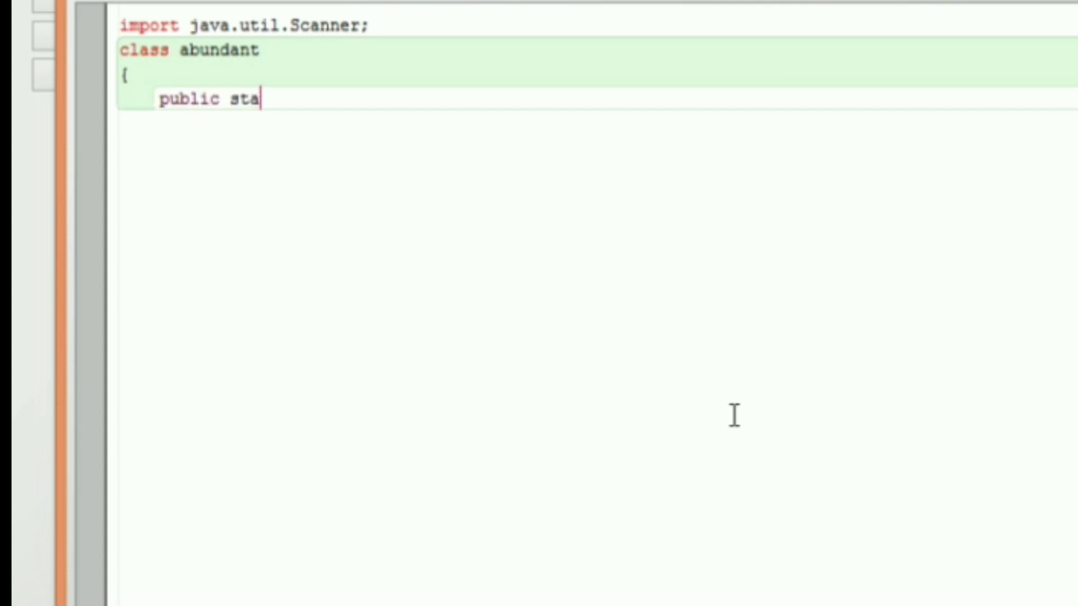
pyautogui.write('tic vo')
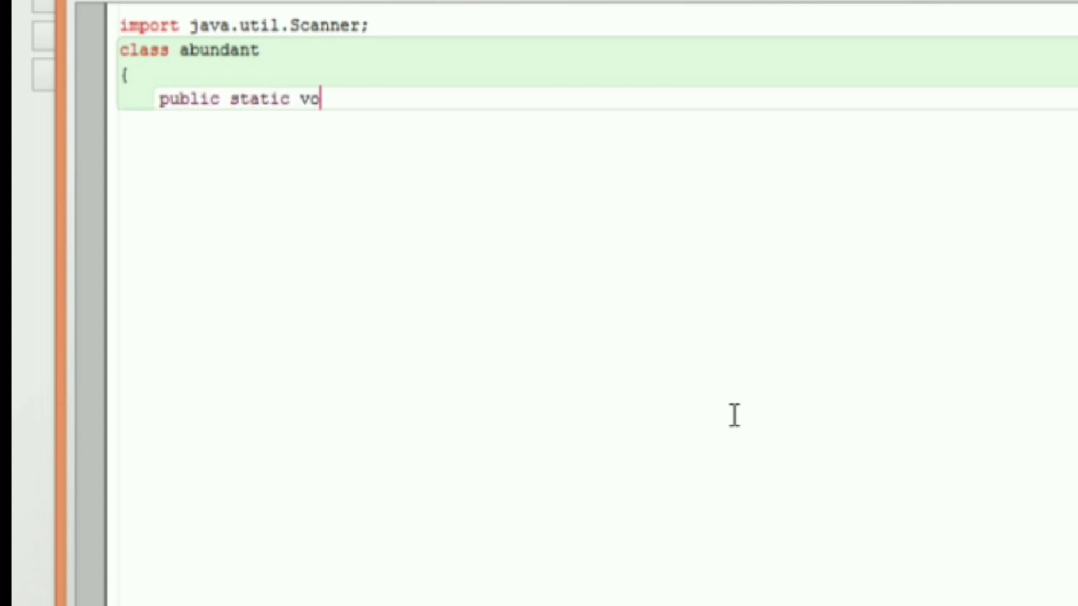
pyautogui.write('id main')
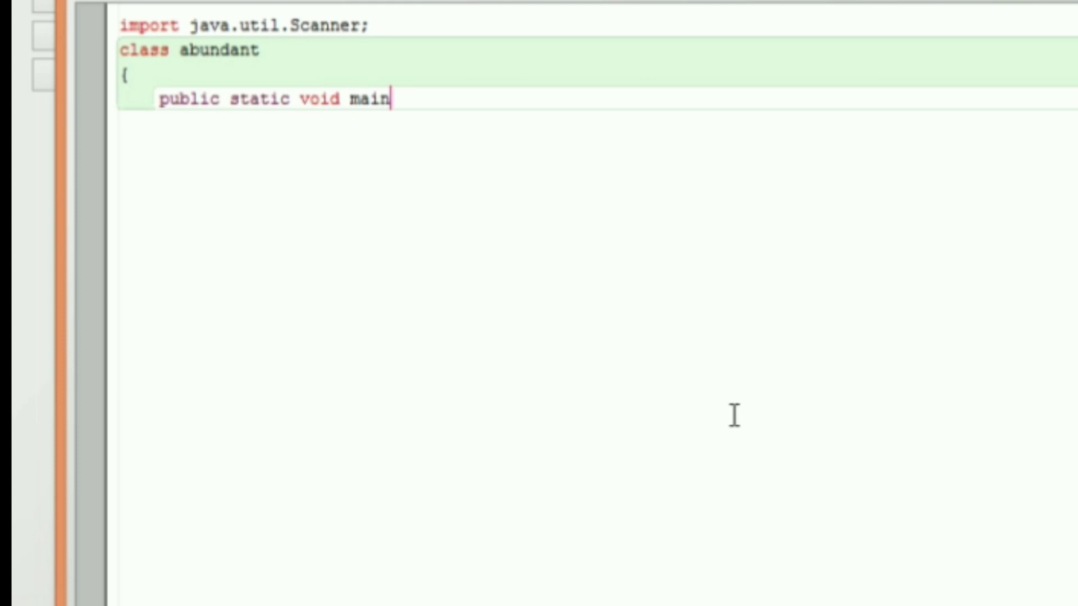
pyautogui.write('(')
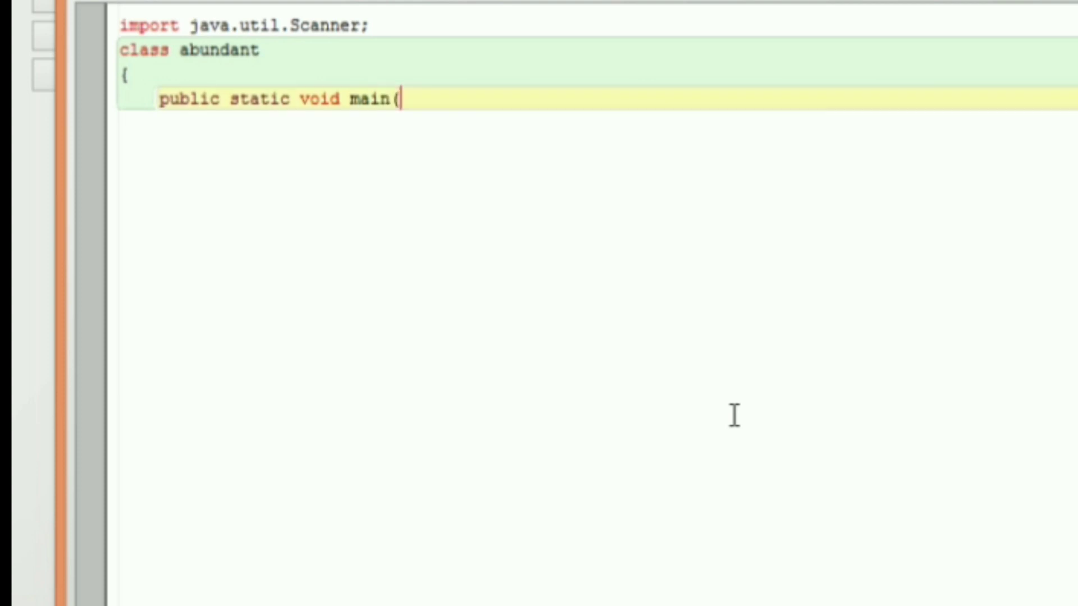
pyautogui.write(')')
pyautogui.press('Return')
pyautogui.write('{')
pyautogui.press('Return')
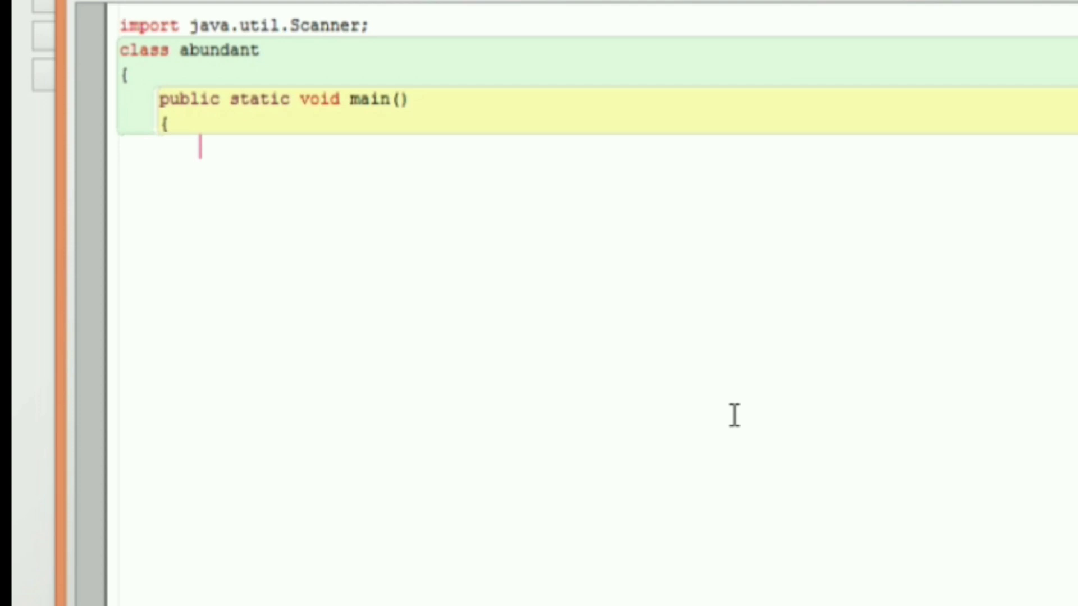
pyautogui.write('S')
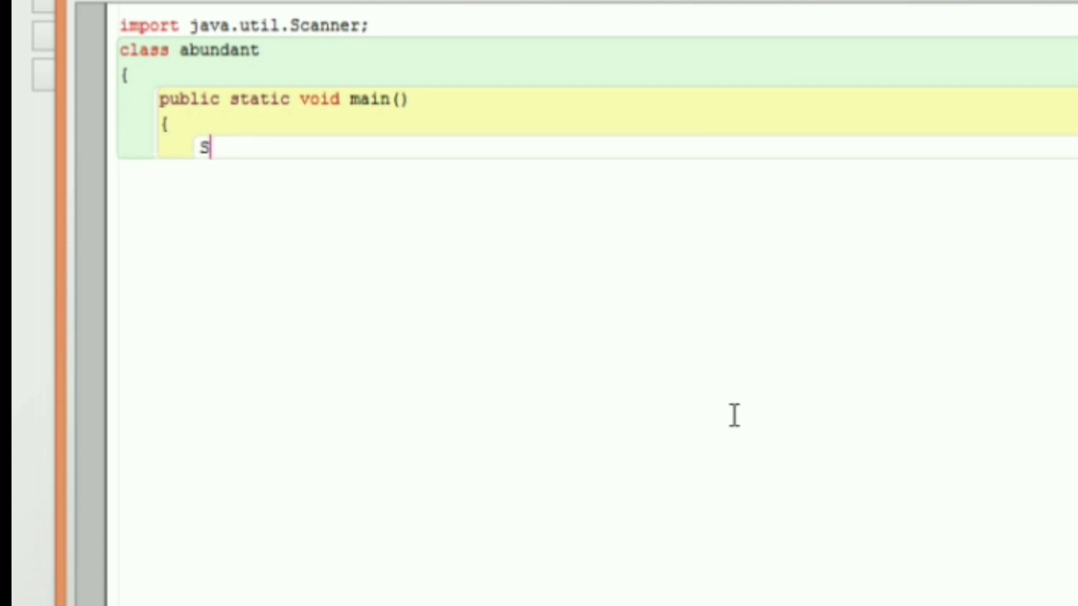
pyautogui.write('canne')
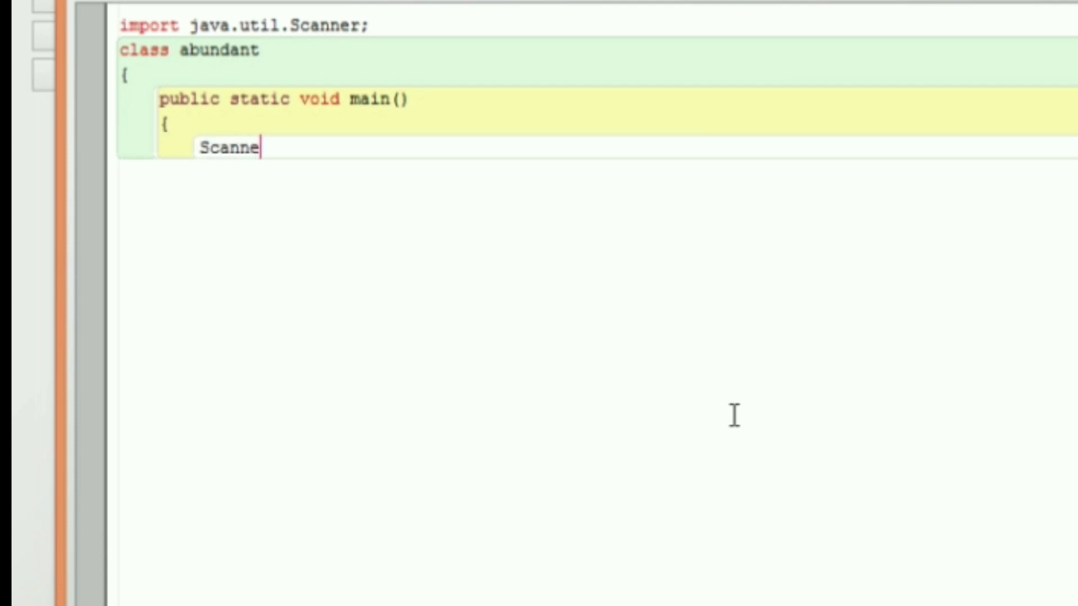
pyautogui.write('r')
pyautogui.write('c')
# - Declare a Scanner ob on System.in and an int n inside main
pyautogui.press('BackSpace')
pyautogui.write('o')
pyautogui.write('b=new ')
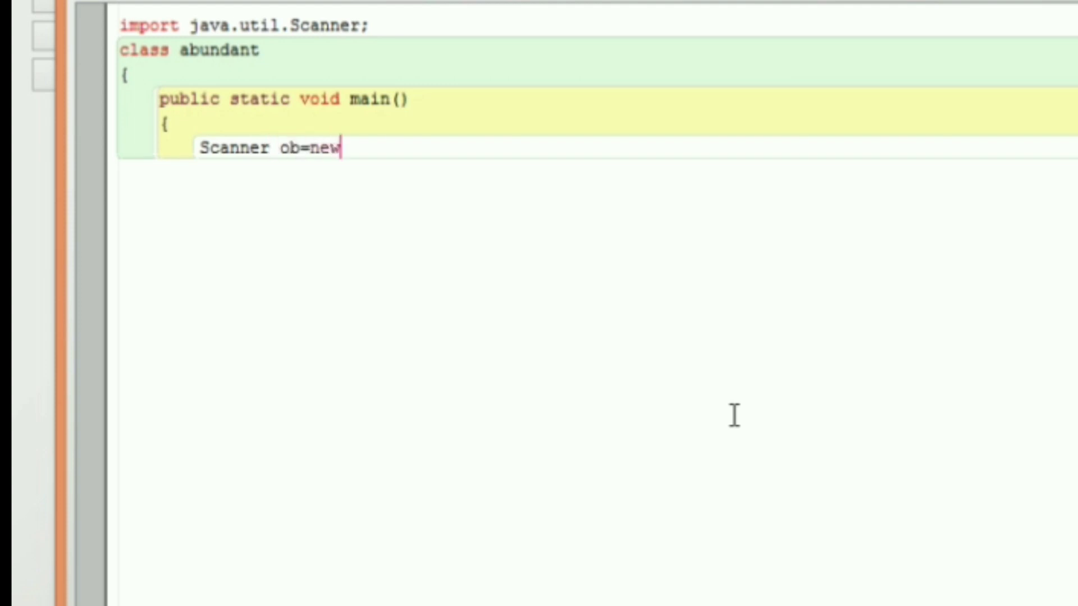
pyautogui.write('Sc')
pyautogui.write('anner')
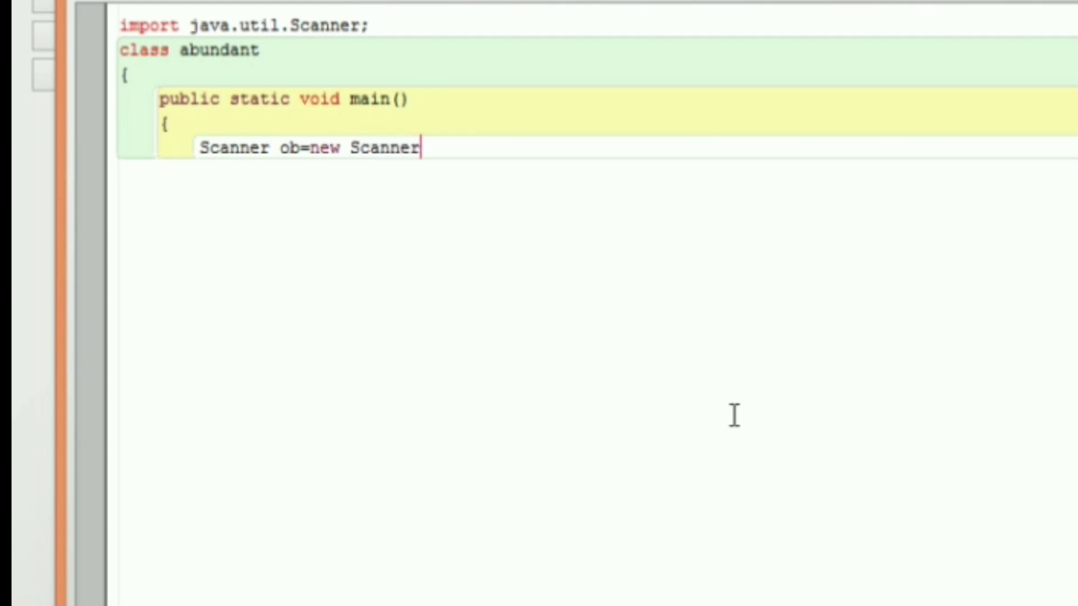
pyautogui.write('()')
pyautogui.press('Left')
pyautogui.write('S')
pyautogui.write('yste')
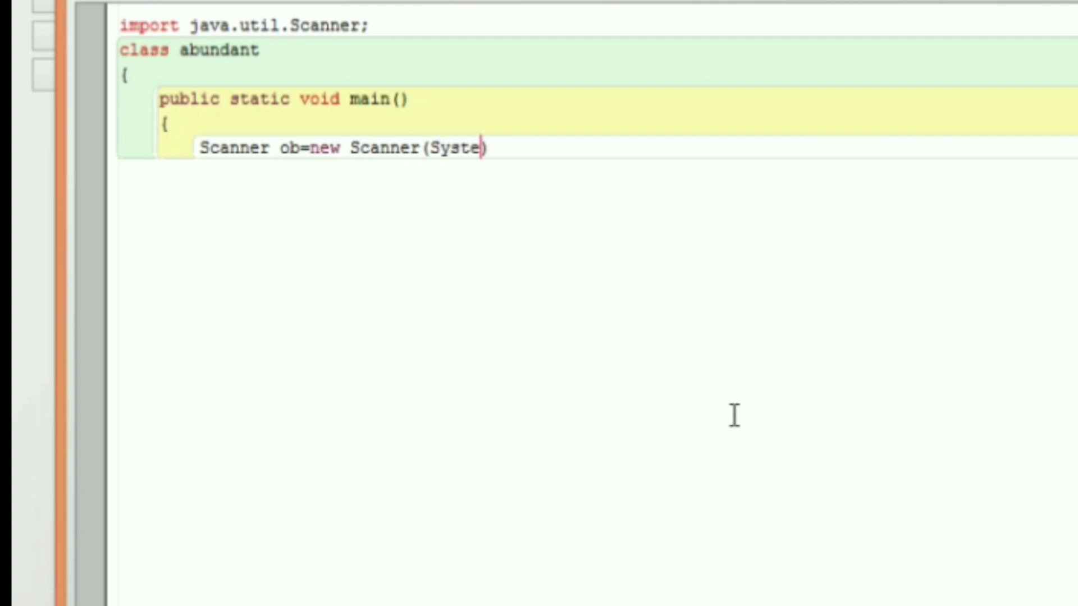
pyautogui.write('m.in')
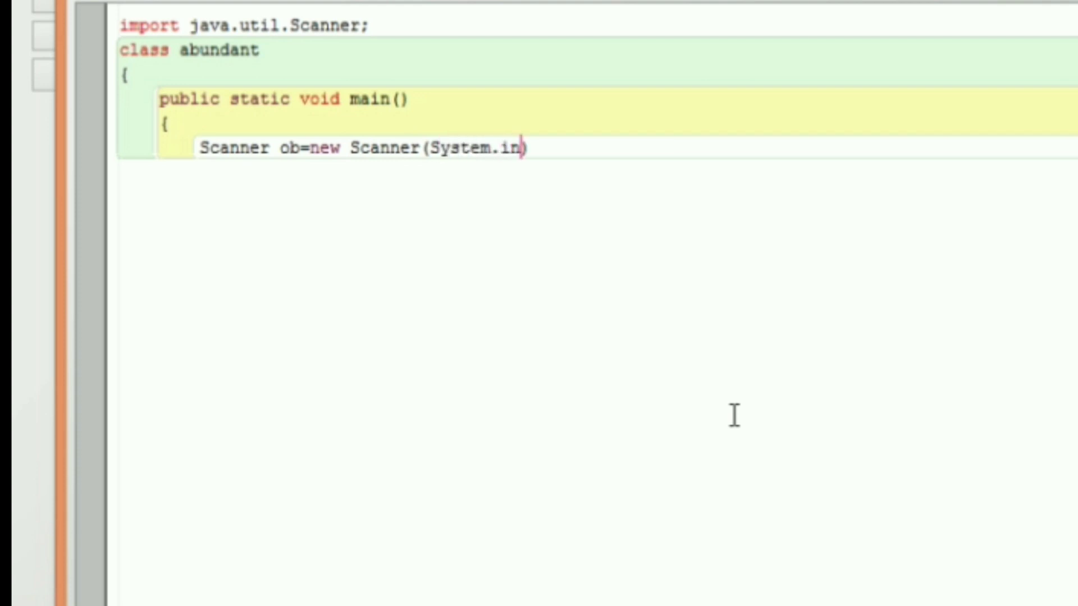
pyautogui.write(')')
pyautogui.write(';')
pyautogui.press('Return')
pyautogui.write('int n')
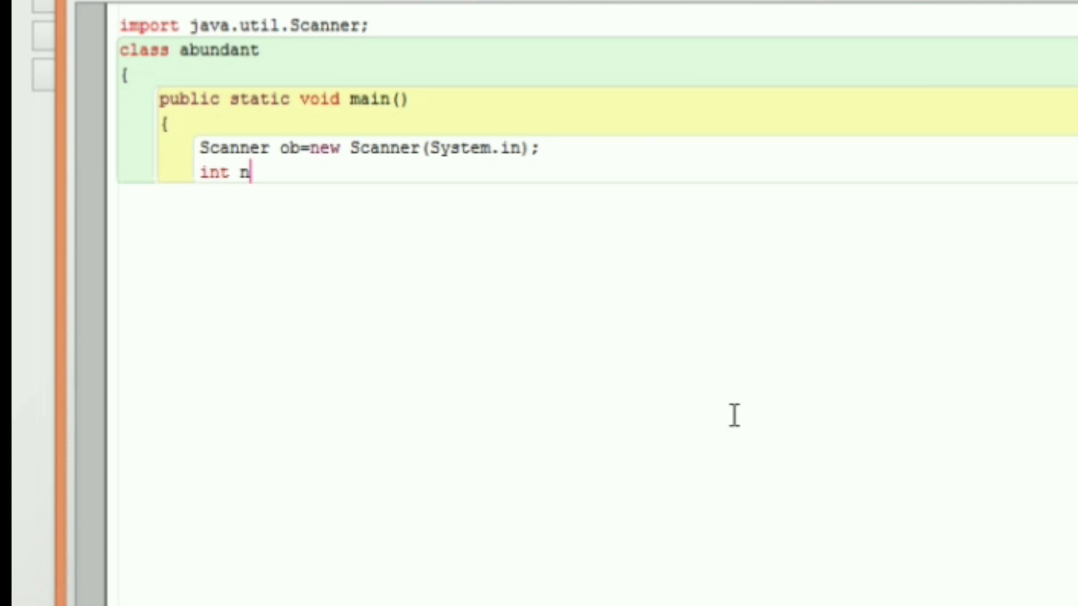
pyautogui.write(';')
pyautogui.press('Return')
pyautogui.write('Sys')
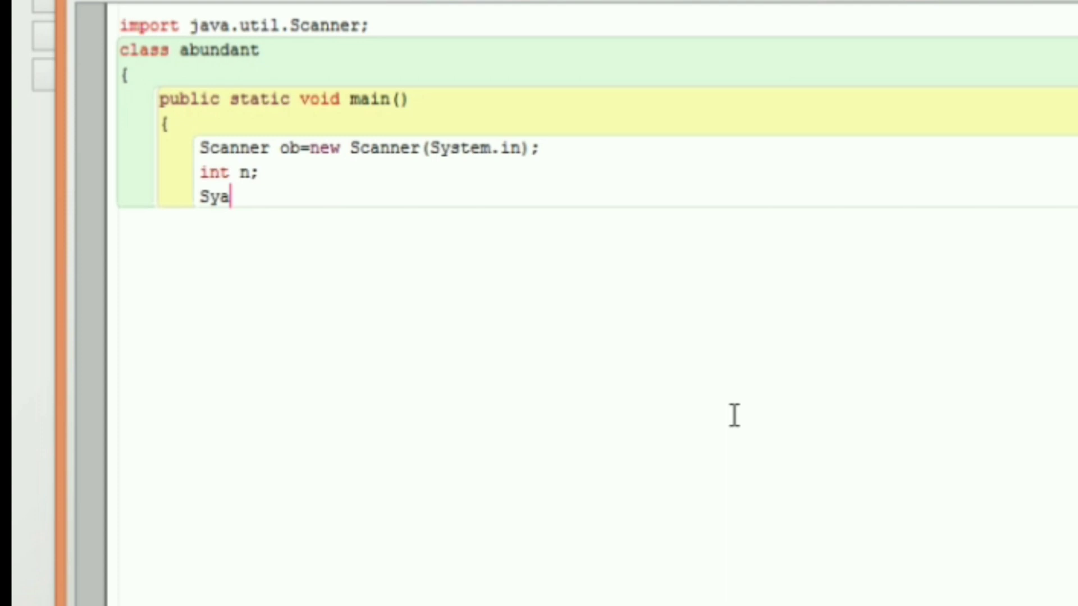
# - Print the prompt "Enter a number" and read n with ob.nextInt()
pyautogui.press('BackSpace')
pyautogui.write('ste')
pyautogui.write('m,o')
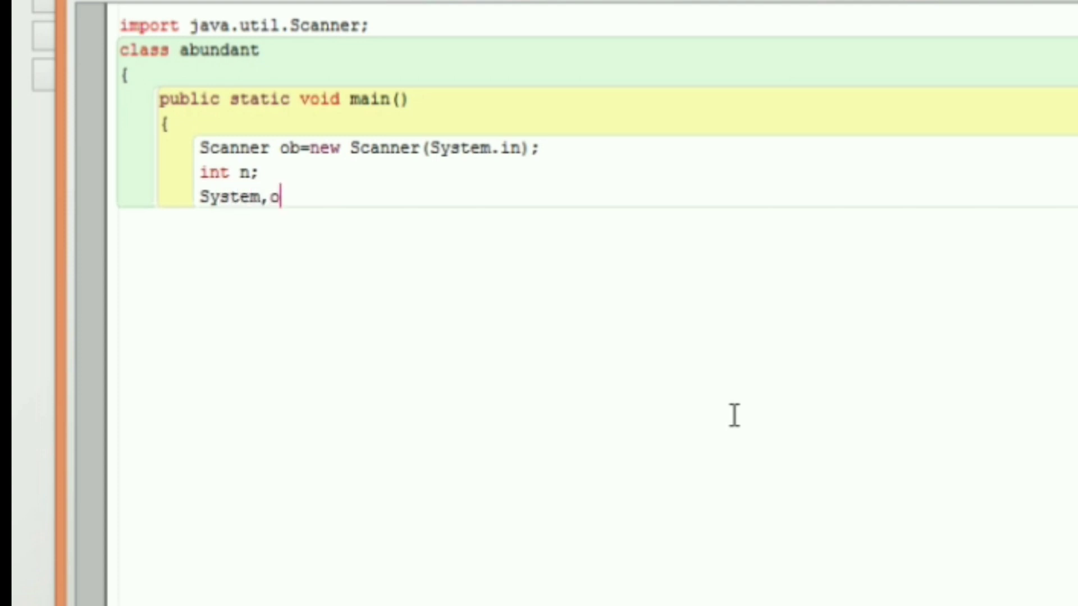
pyautogui.write('ut')
pyautogui.press('BackSpace')
pyautogui.press('BackSpace')
pyautogui.press('BackSpace')
pyautogui.press('BackSpace')
pyautogui.write('.ou')
pyautogui.write('t.')
pyautogui.write('print')
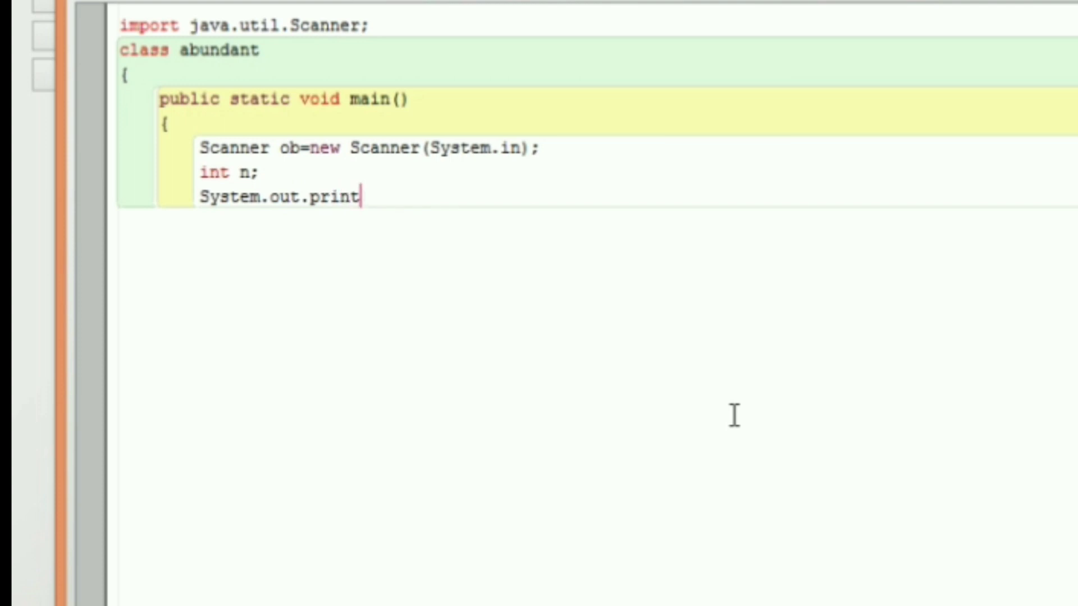
pyautogui.write('ln')
pyautogui.hotkey('shift', 'Up')
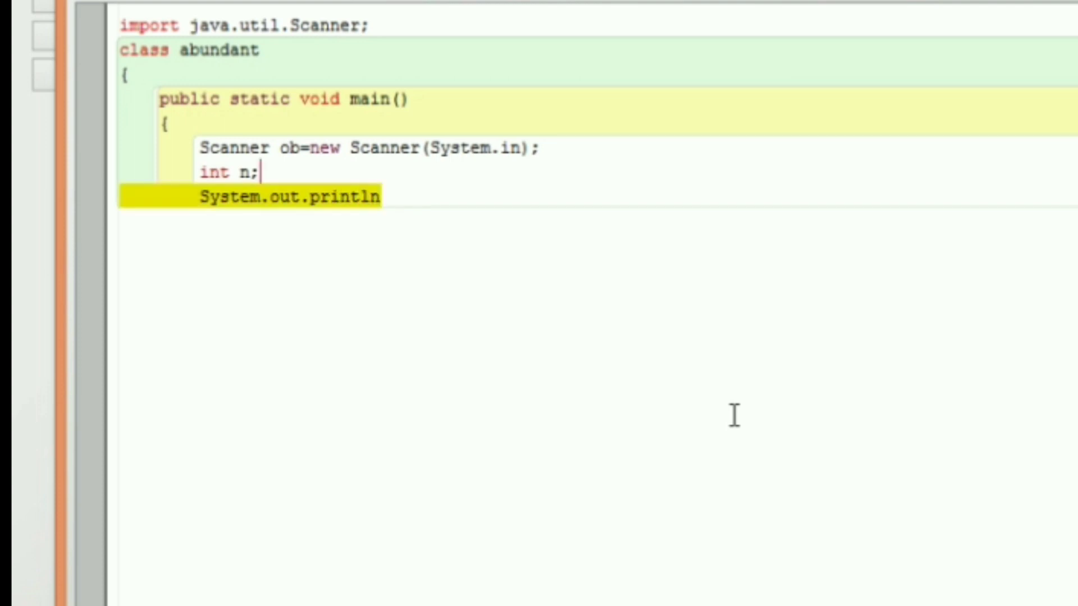
pyautogui.press('Right')
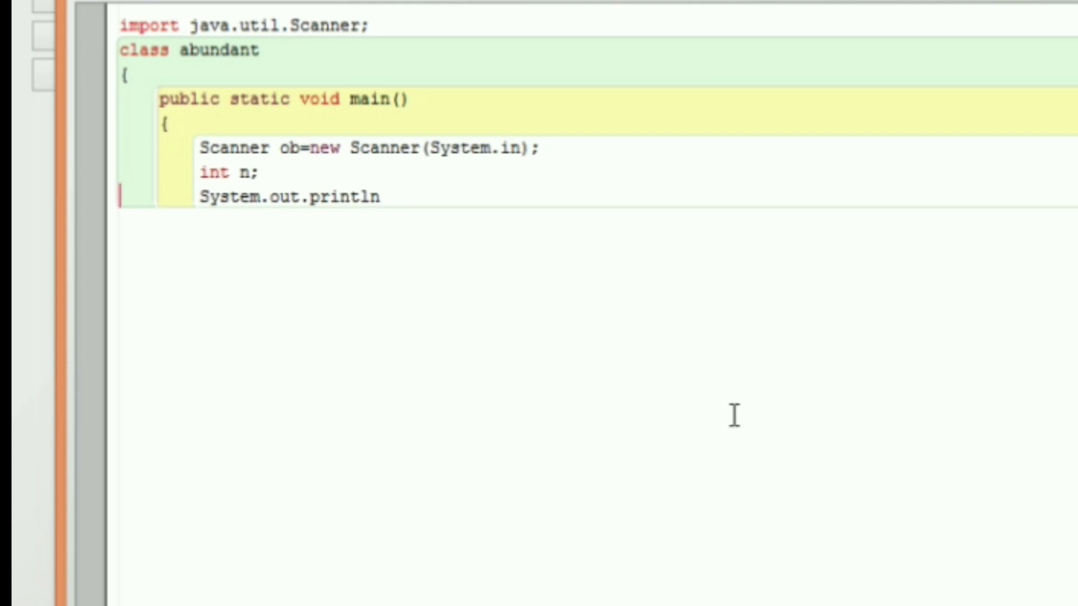
pyautogui.press('Left')
pyautogui.press('Down')
pyautogui.press('End')
pyautogui.write('()')
pyautogui.press('Left')
pyautogui.write('::')
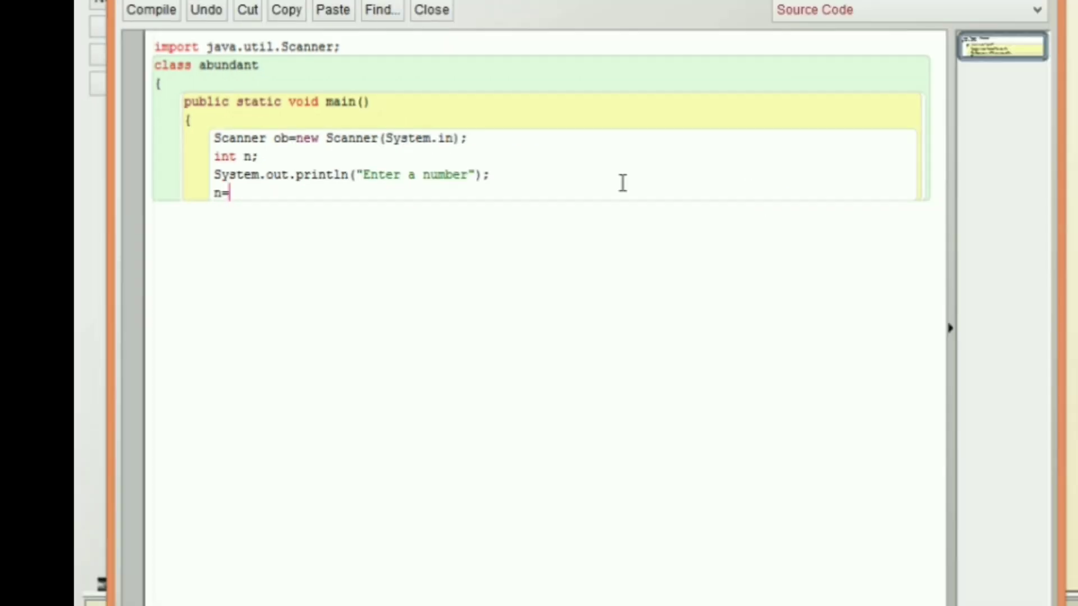
pyautogui.write('ob.ne')
pyautogui.write('xt')
pyautogui.write('Int')
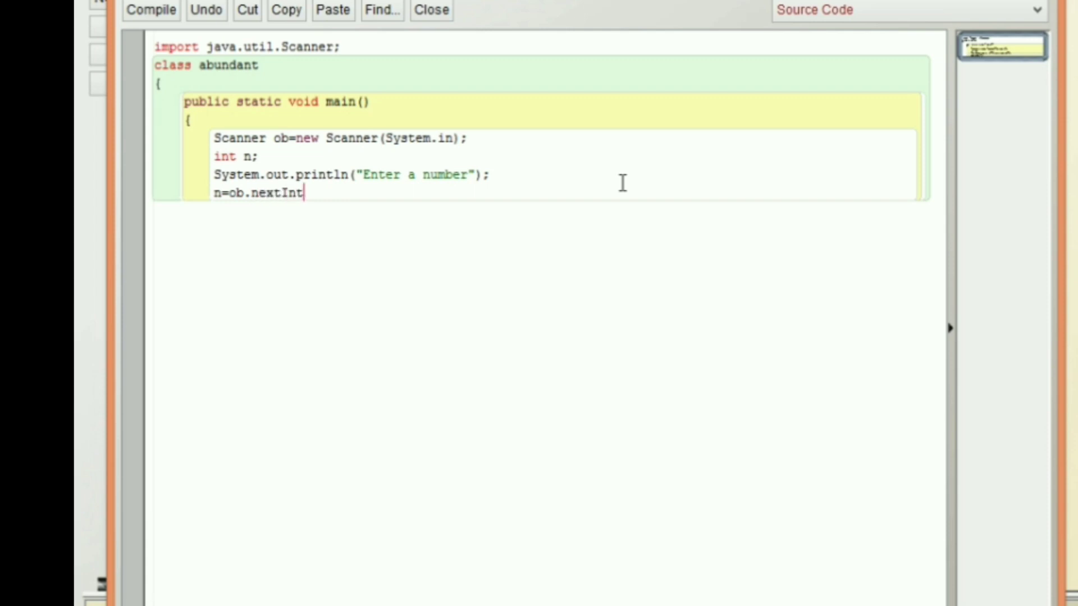
pyautogui.write('();')
pyautogui.press('Return')
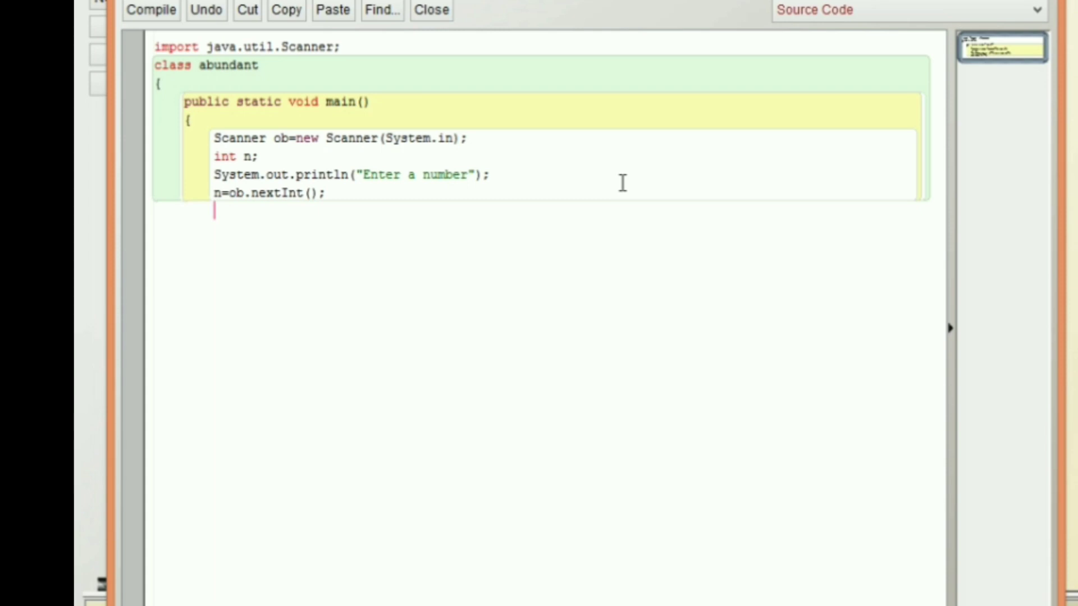
pyautogui.write('fo')
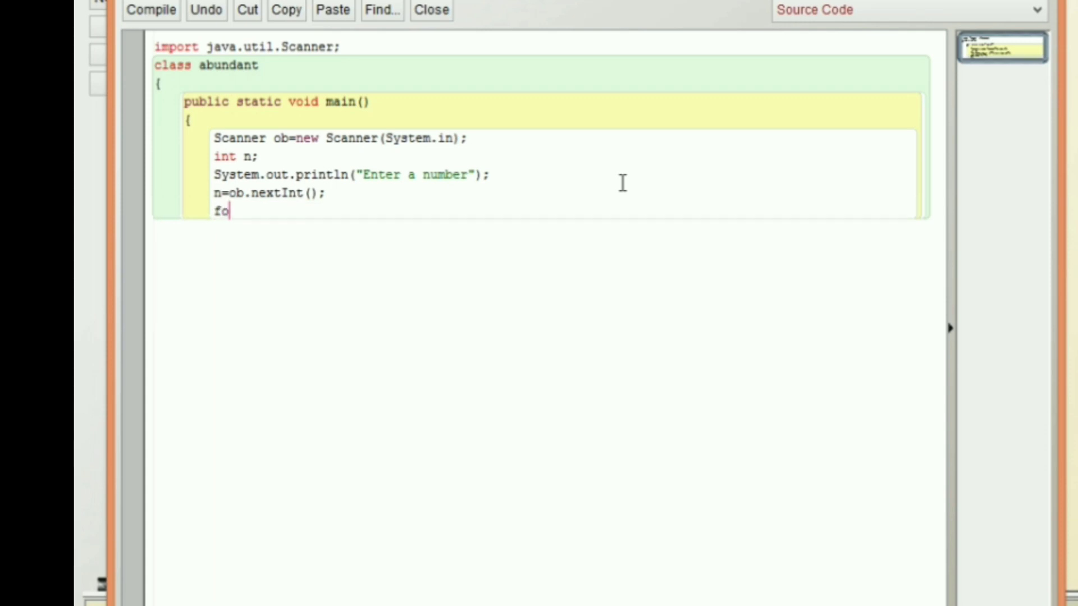
pyautogui.write('r(')
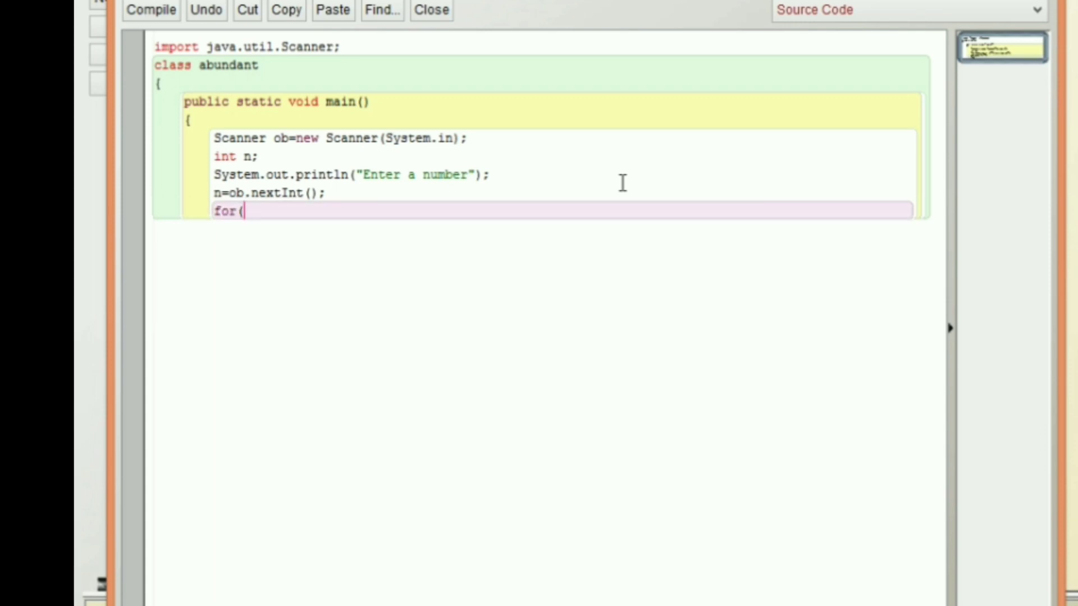
pyautogui.write('int ')
pyautogui.write('i=1')
pyautogui.write(';')
pyautogui.write('i')
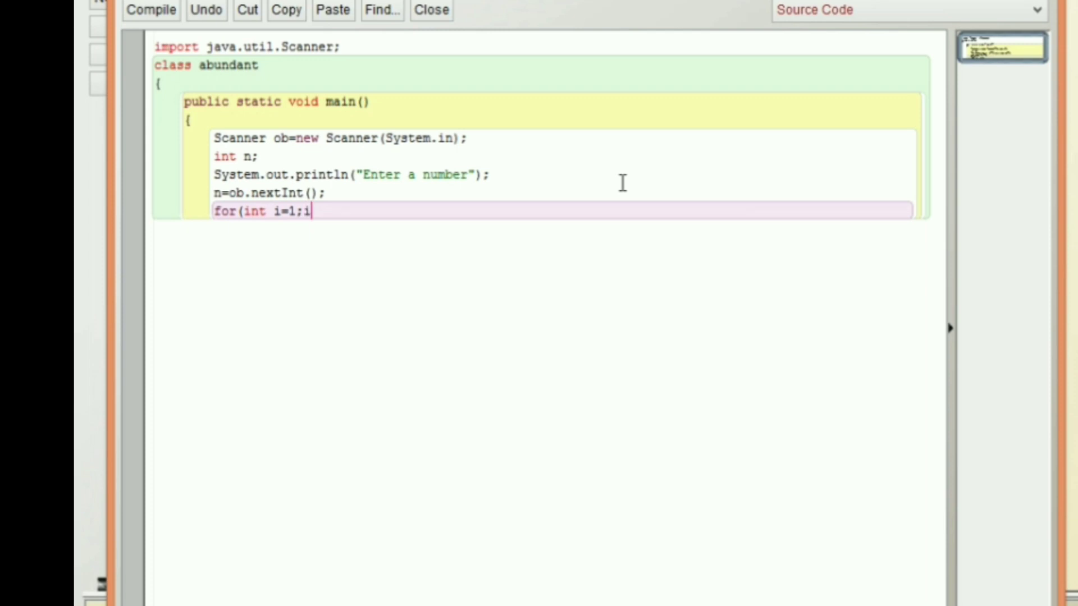
pyautogui.write('<n')
pyautogui.write(';')
pyautogui.write('i++')
pyautogui.write(')')
# - Write for(int i=1;i<n;i++) and inside it the check if(n%i==0)
pyautogui.press('Return')
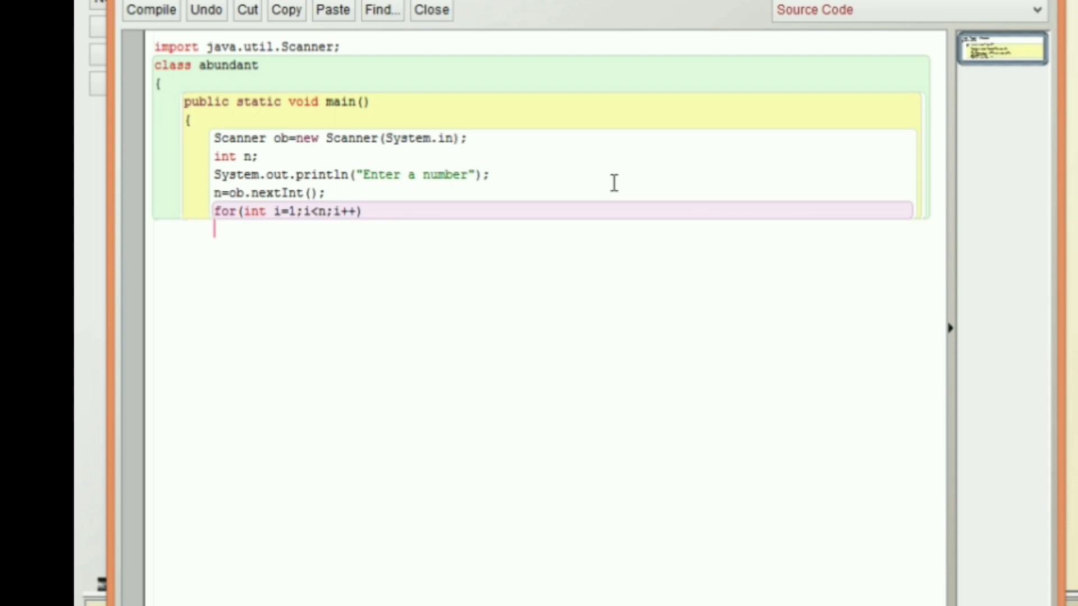
pyautogui.write('if')
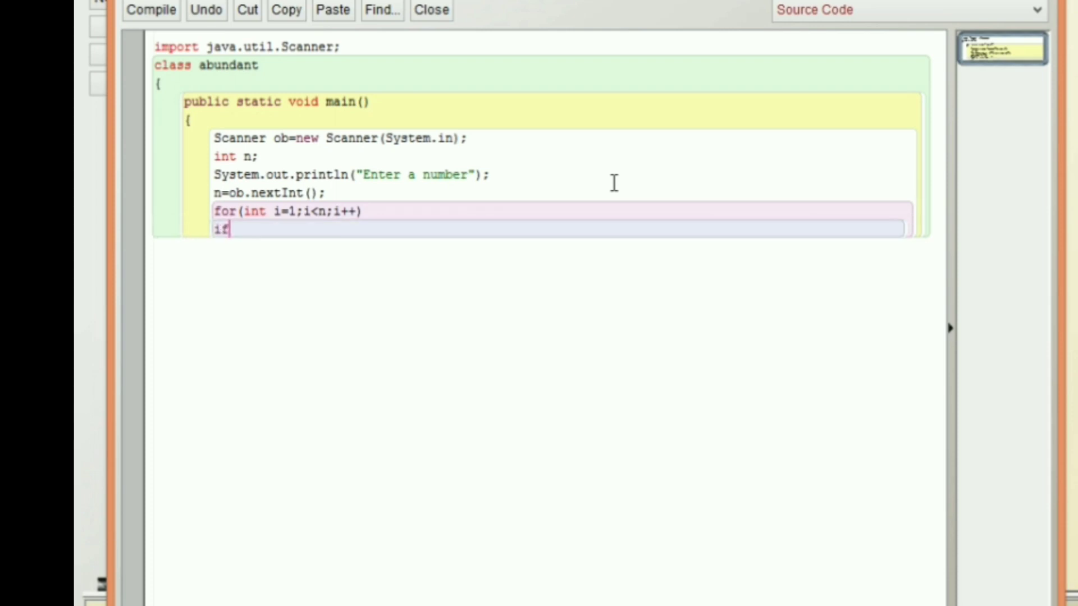
pyautogui.write('(')
pyautogui.write('n')
pyautogui.write('%i')
pyautogui.write('==')
pyautogui.write('0)')
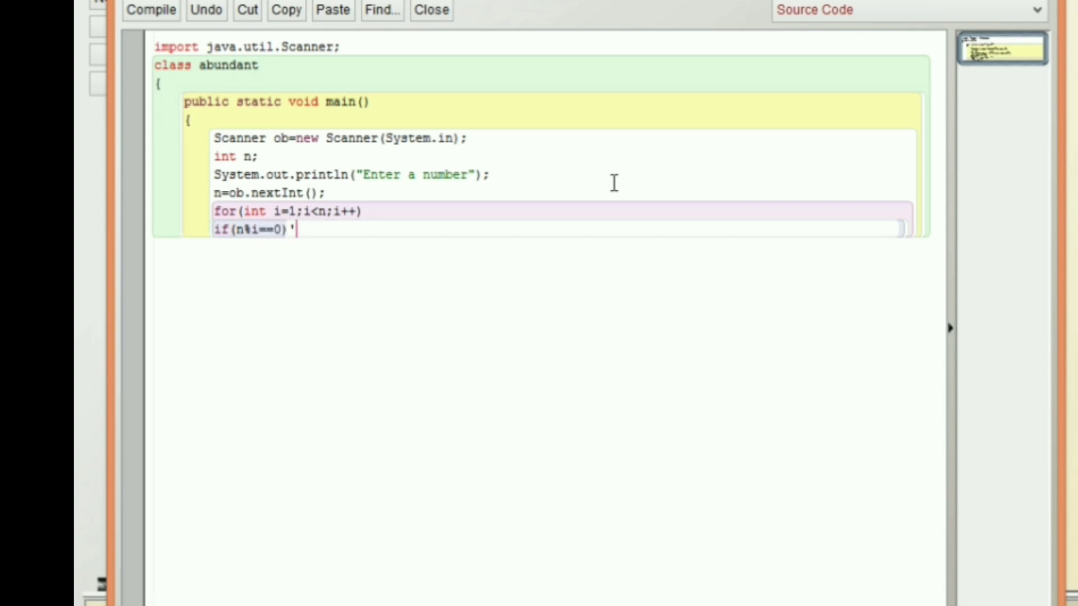
pyautogui.press('Return')
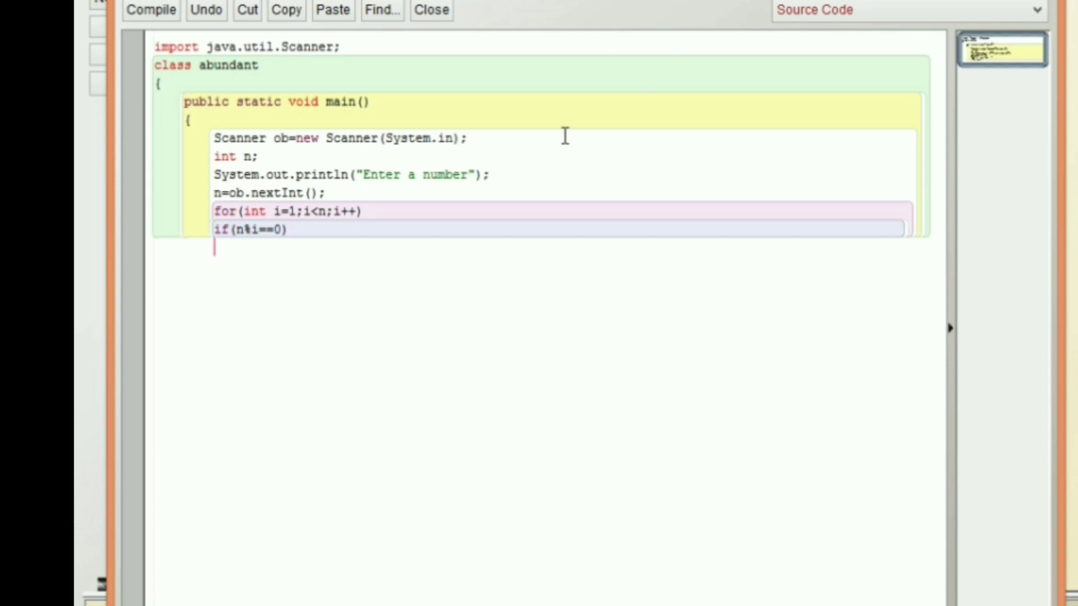
# - Change the declaration to int n,s=0; and add s=s+i; under the divisibility check
pyautogui.click(527, 157)
pyautogui.press('BackSpace')
pyautogui.write(',')
pyautogui.write('s=0')
pyautogui.write(';')
pyautogui.click(374, 242)
pyautogui.write('s')
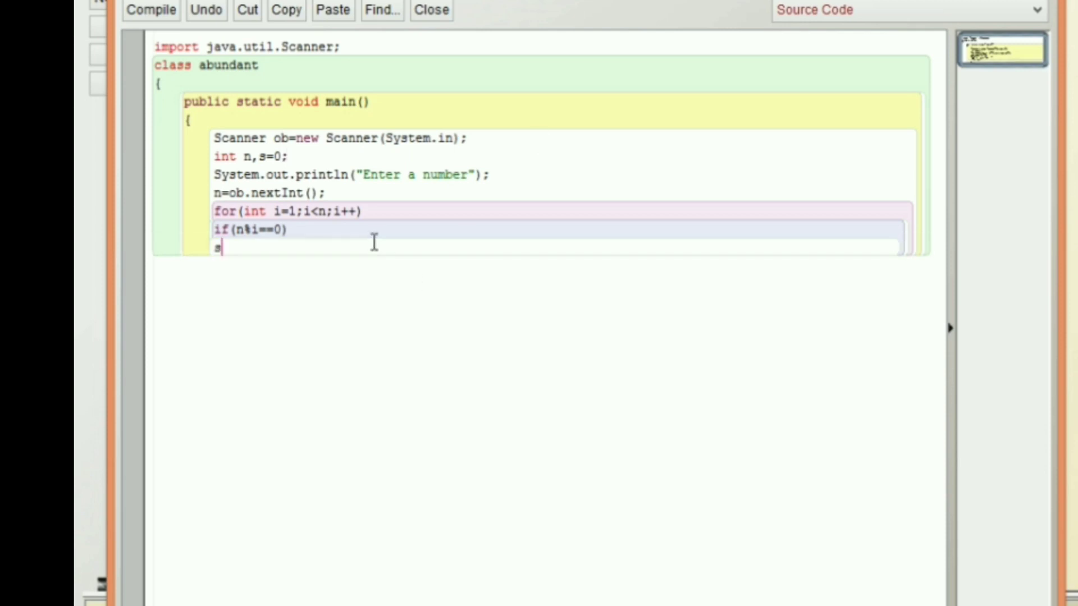
pyautogui.write('=s+')
pyautogui.write('i;')
pyautogui.press('Return')
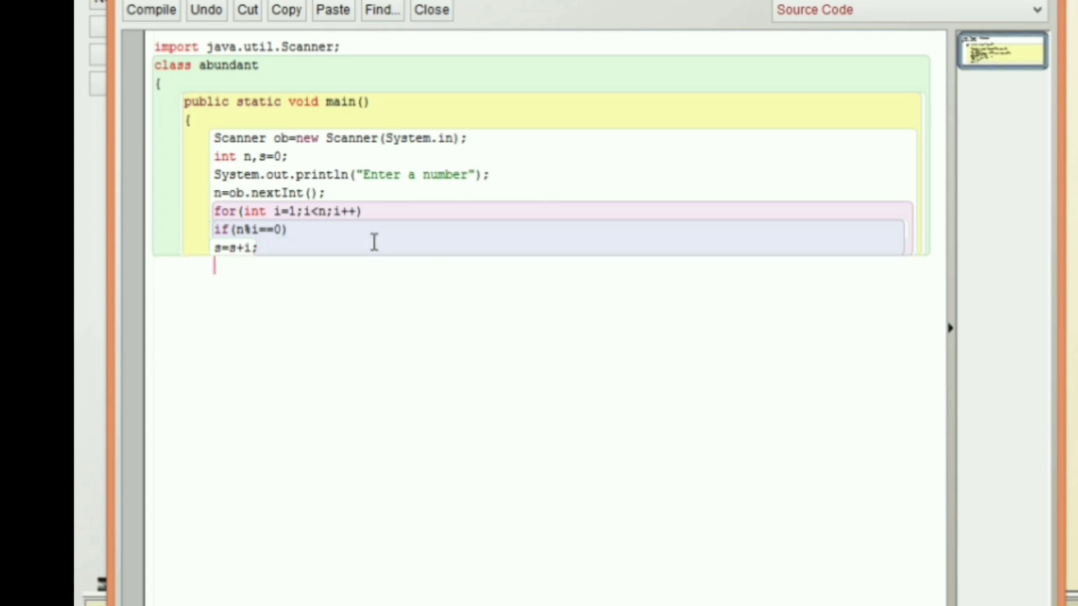
# - Enclose the loop body in braces after the for header and after s=s+i;
pyautogui.click(411, 212)
pyautogui.press('Return')
pyautogui.write('{')
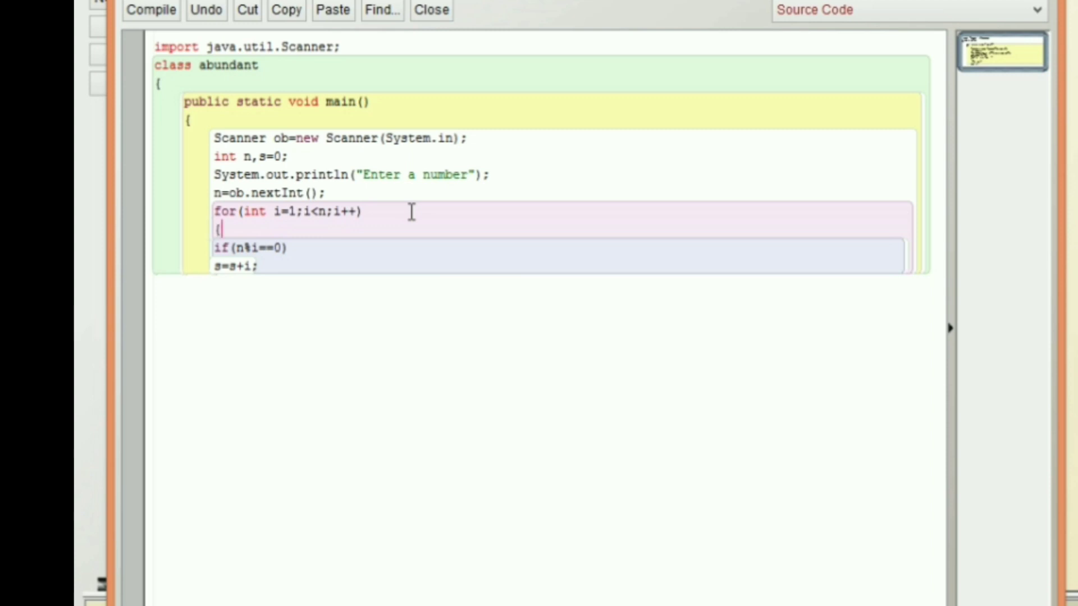
pyautogui.click(317, 268)
pyautogui.press('Return')
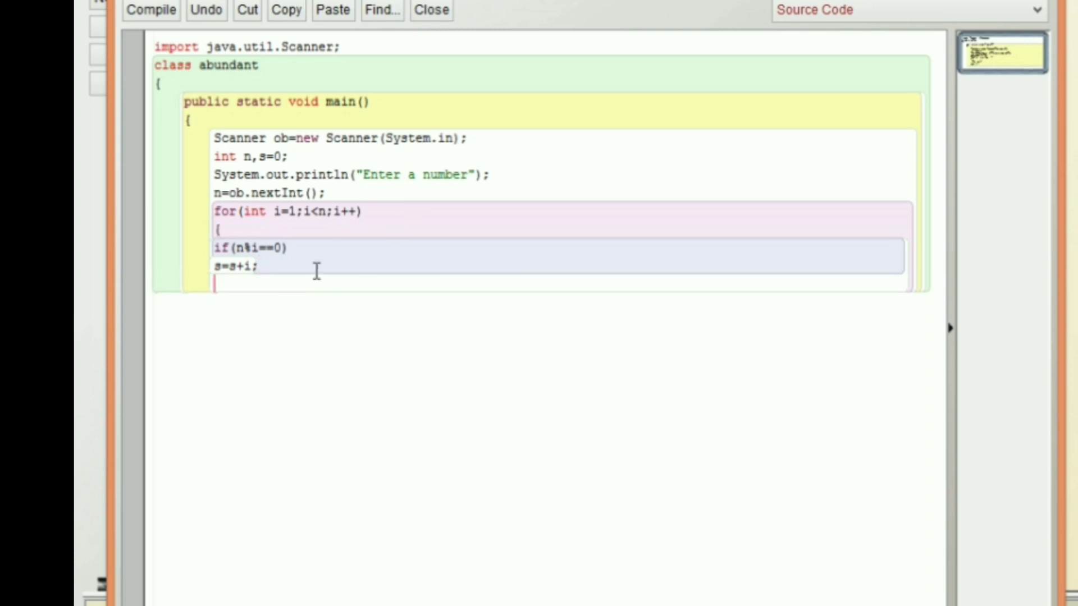
pyautogui.write('}')
pyautogui.press('Return')
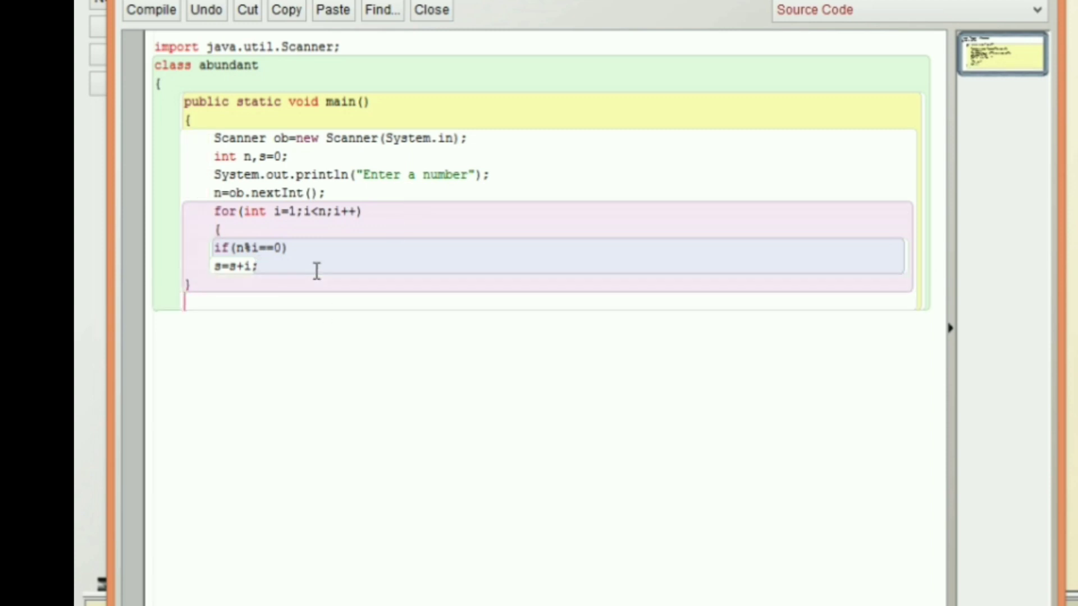
pyautogui.press('BackSpace')
pyautogui.press('BackSpace')
pyautogui.press('BackSpace')
pyautogui.press('BackSpace')
pyautogui.press('BackSpace')
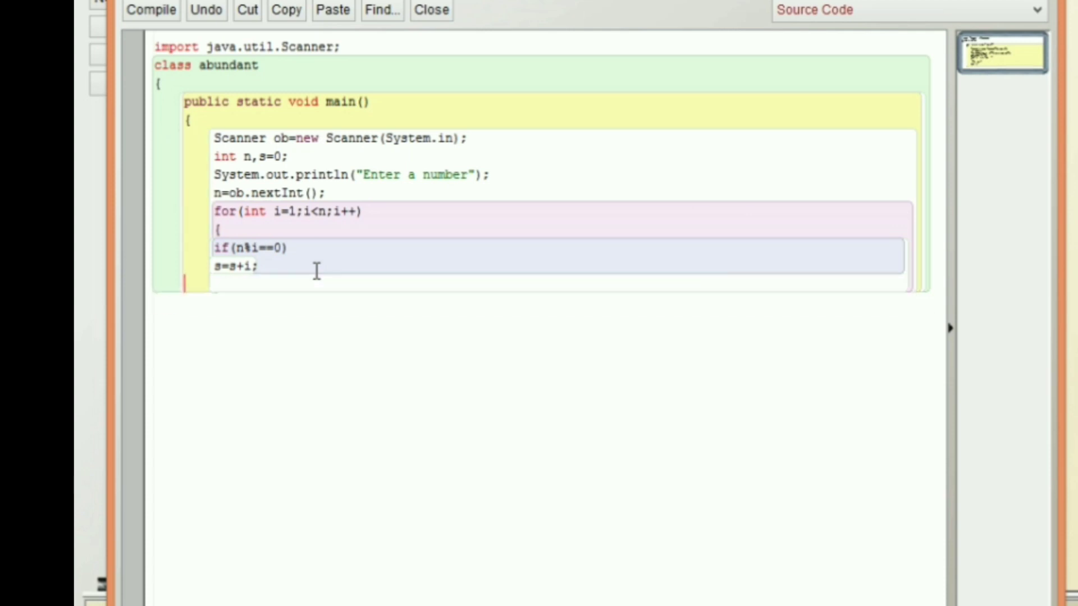
pyautogui.write('}')
pyautogui.press('Return')
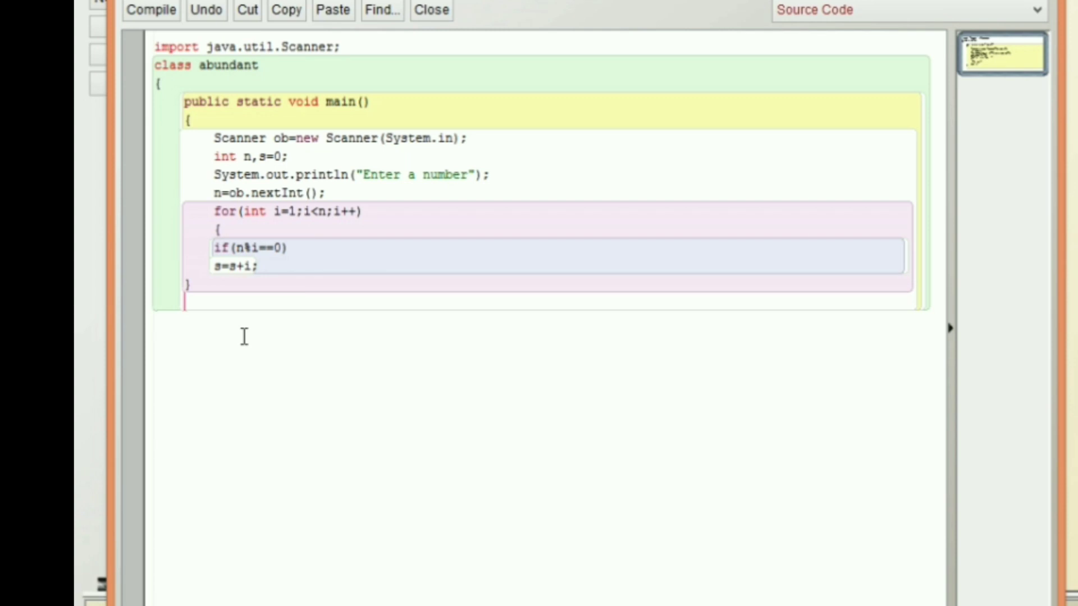
pyautogui.write('if(')
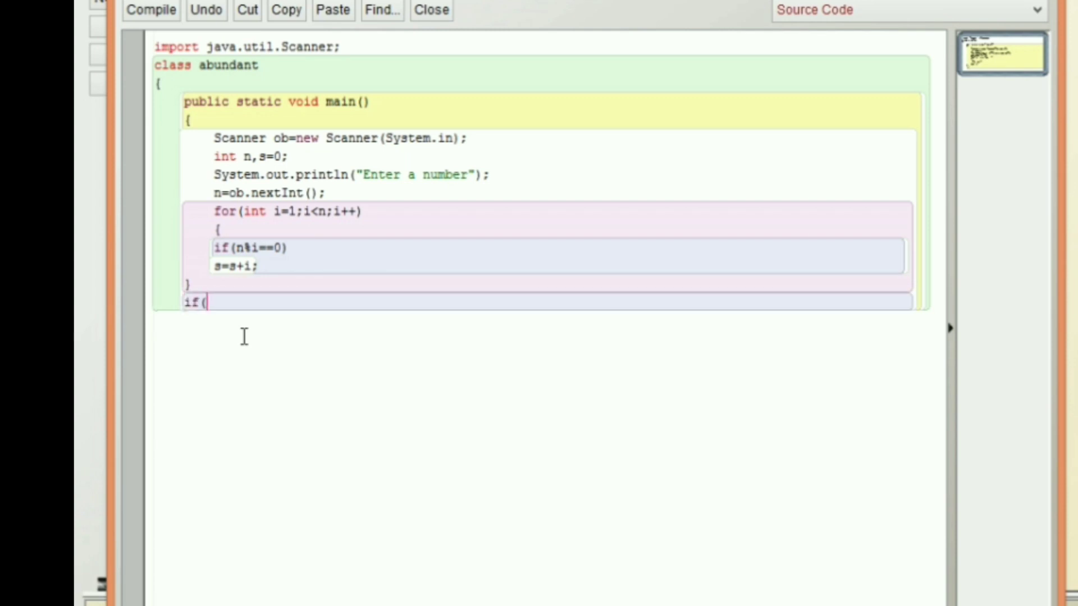
pyautogui.write('s')
pyautogui.write('>')
pyautogui.write('n')
pyautogui.write(')')
# - Copy the "Enter a number" println line and paste it under if(s>n)
pyautogui.press('Return')
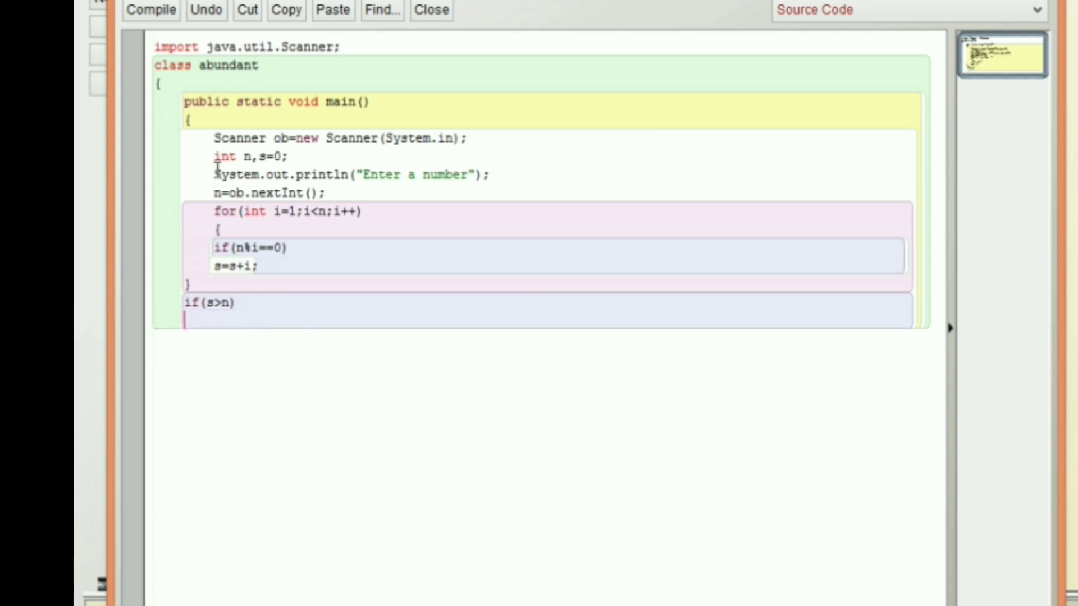
pyautogui.click(217, 180)
pyautogui.hotkey('shift', 'Down')
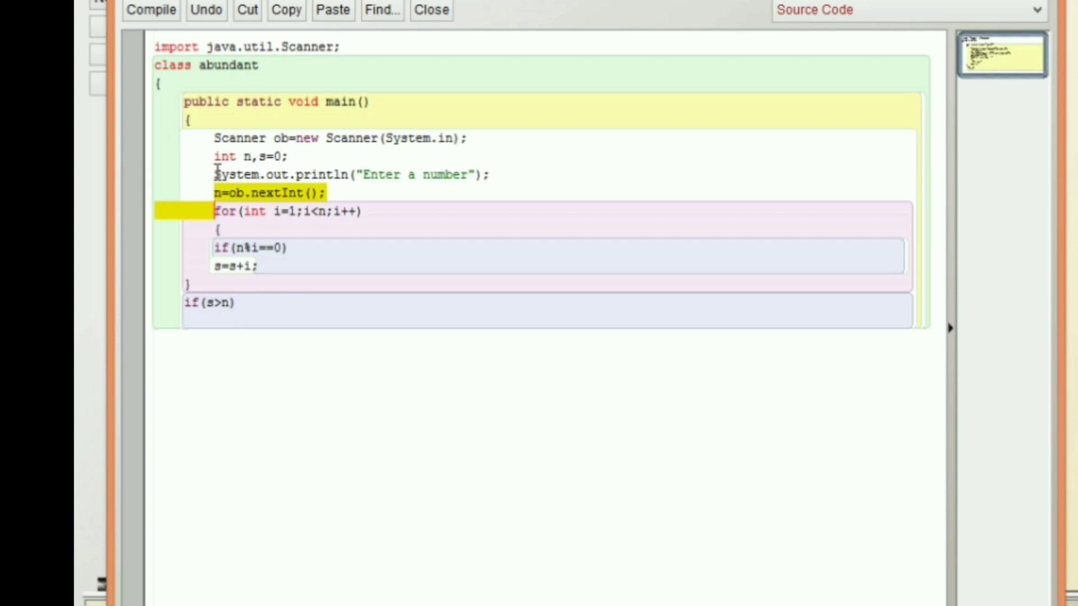
pyautogui.click(217, 173)
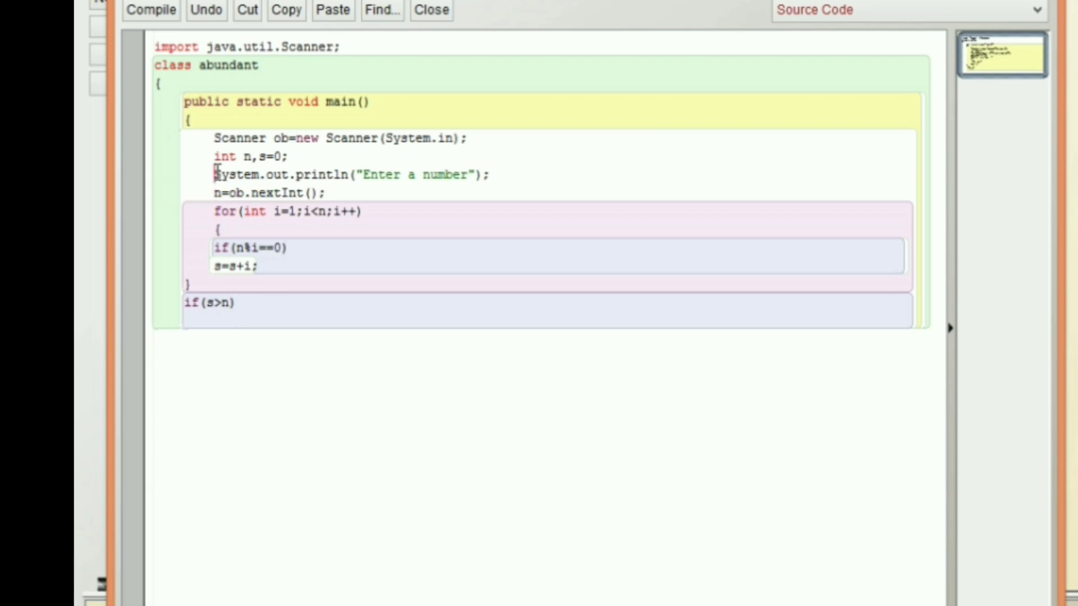
pyautogui.hotkey('shift', 'Down')
pyautogui.hotkey('ctrl', 'c')
pyautogui.press('Down')
pyautogui.press('Down')
pyautogui.press('Down')
pyautogui.press('Down')
pyautogui.press('Down')
pyautogui.press('Down')
pyautogui.press('Down')
pyautogui.hotkey('ctrl', 'v')
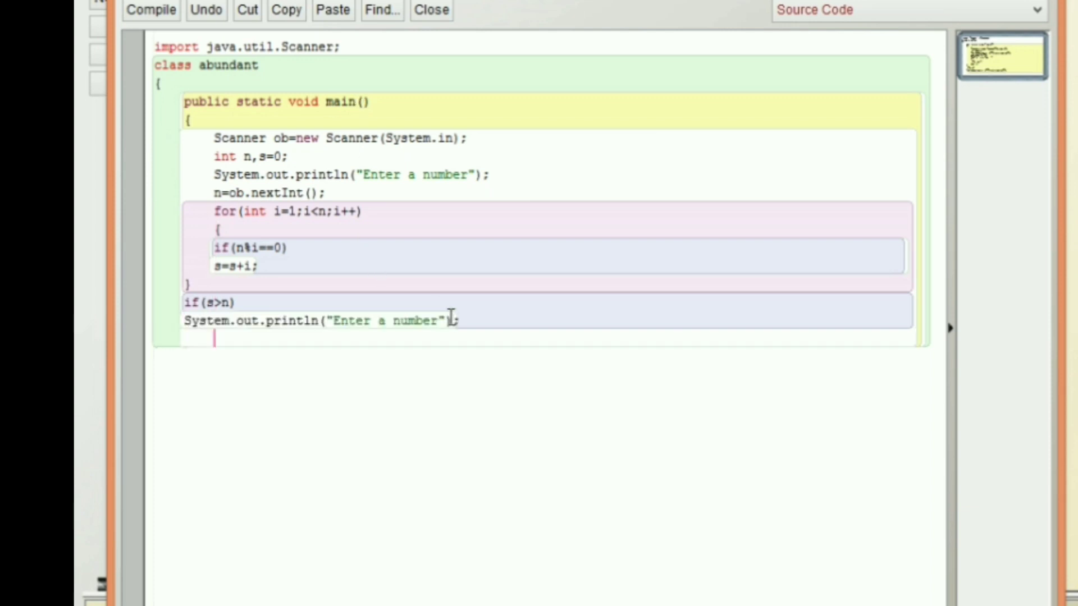
# - Edit the pasted message to "Its an abundant number" and copy that line for reuse
pyautogui.click(440, 322)
pyautogui.press('Left')
pyautogui.press('Left')
pyautogui.press('Left')
pyautogui.press('BackSpace')
pyautogui.press('BackSpace')
pyautogui.press('BackSpace')
pyautogui.press('BackSpace')
pyautogui.press('BackSpace')
pyautogui.press('BackSpace')
pyautogui.press('BackSpace')
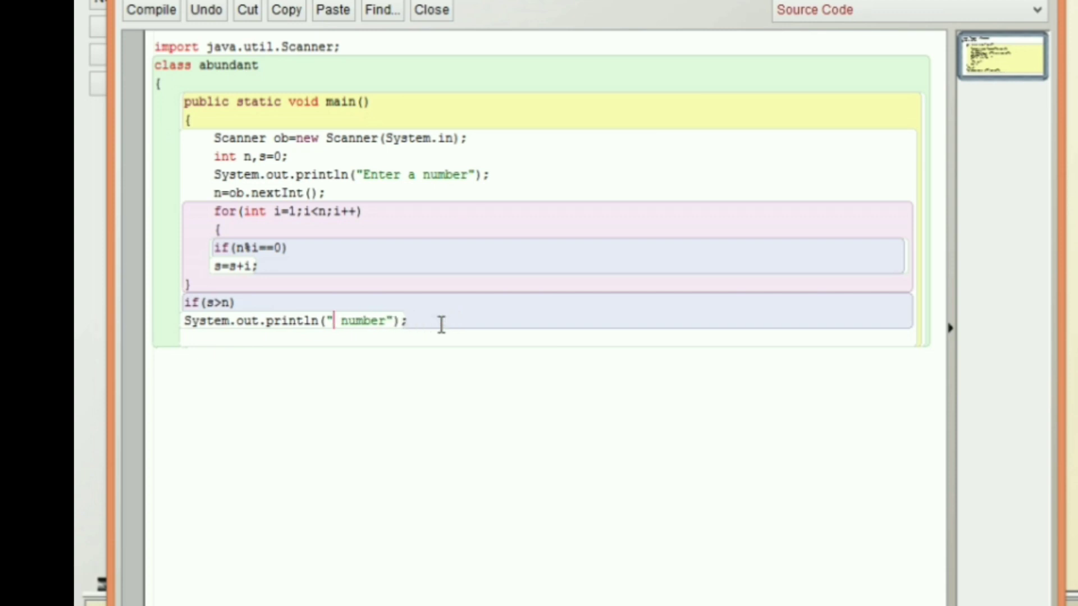
pyautogui.write('It')
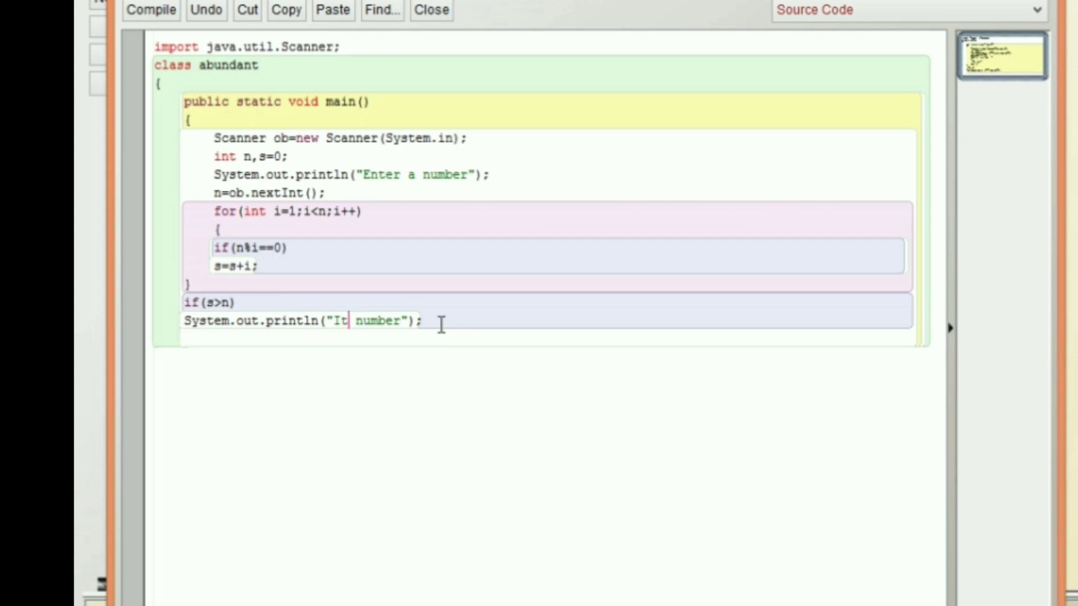
pyautogui.write('s ')
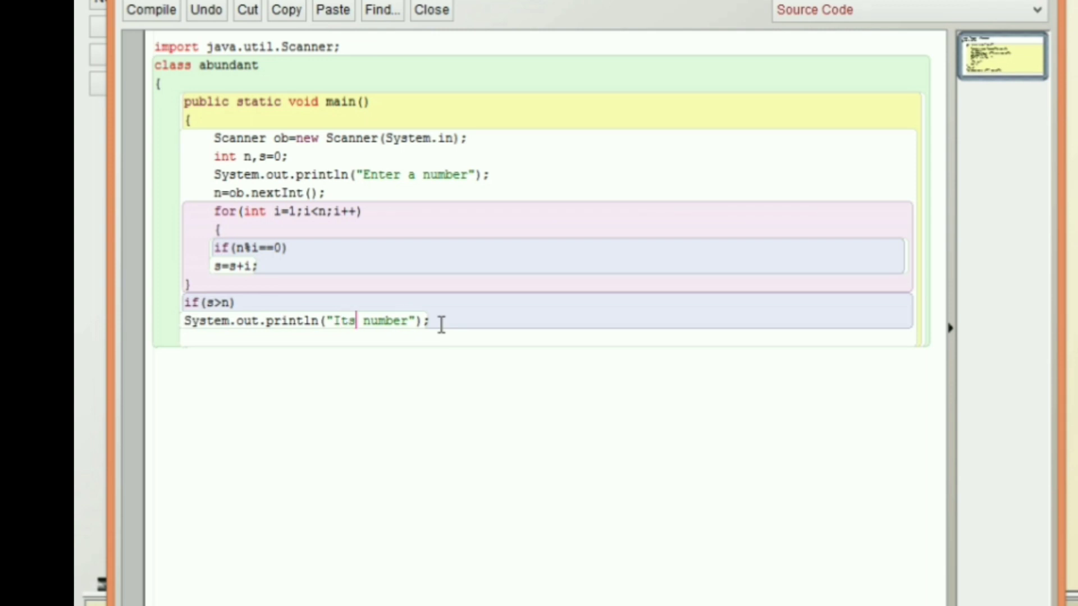
pyautogui.write('an  ')
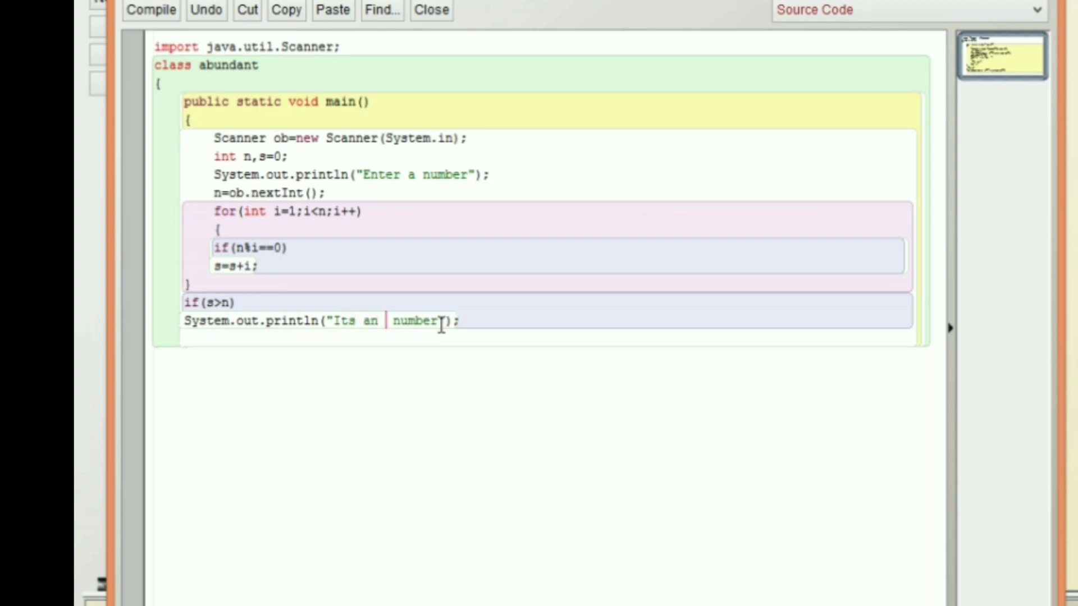
pyautogui.write('abun')
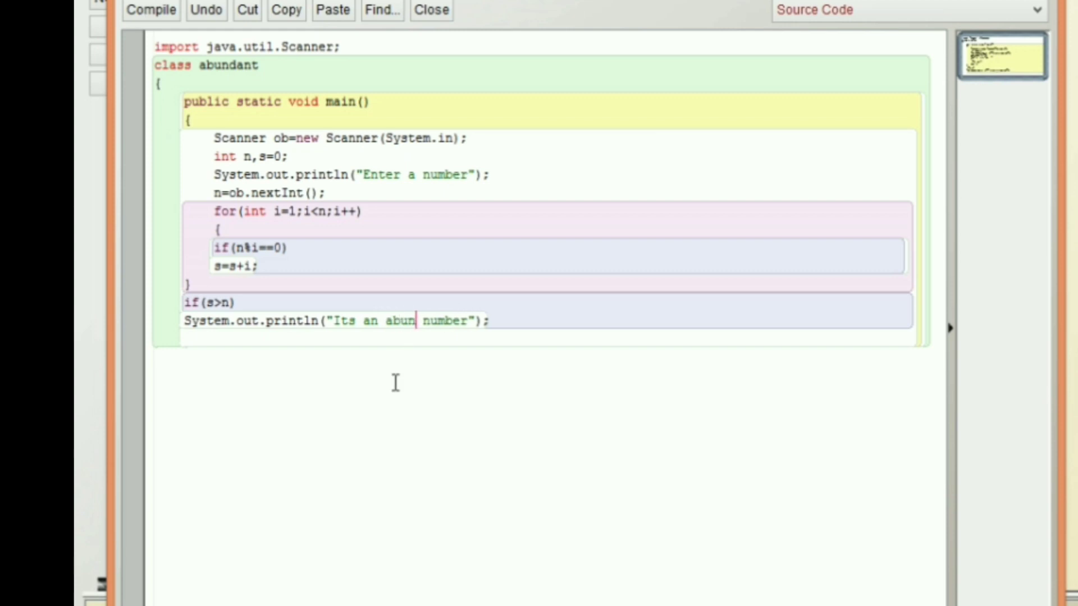
pyautogui.write('dant')
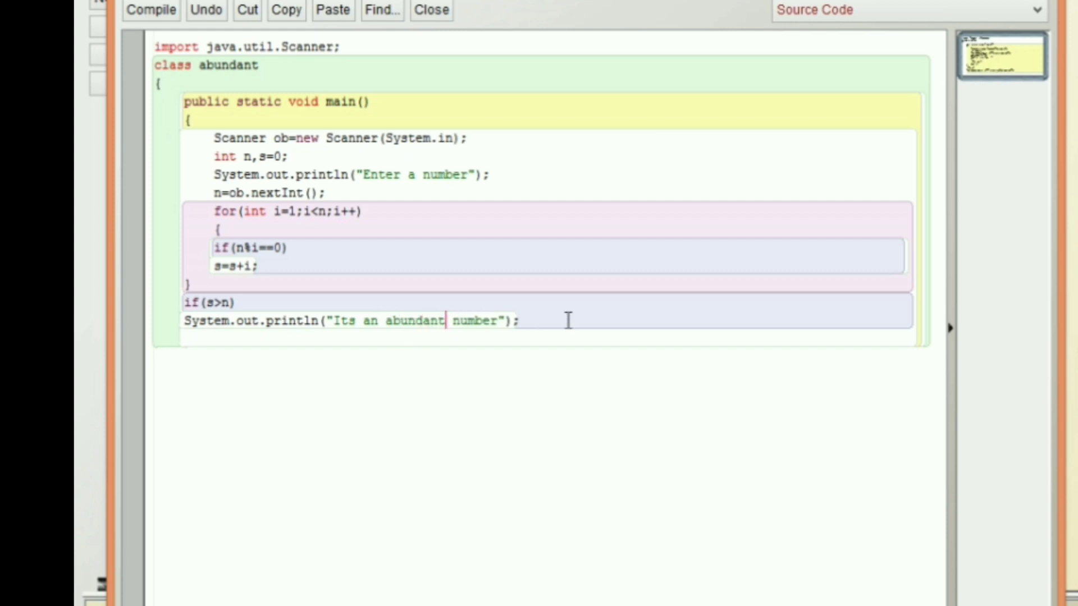
pyautogui.click(555, 322)
pyautogui.hotkey('shift', 'Up')
pyautogui.hotkey('ctrl', 'c')
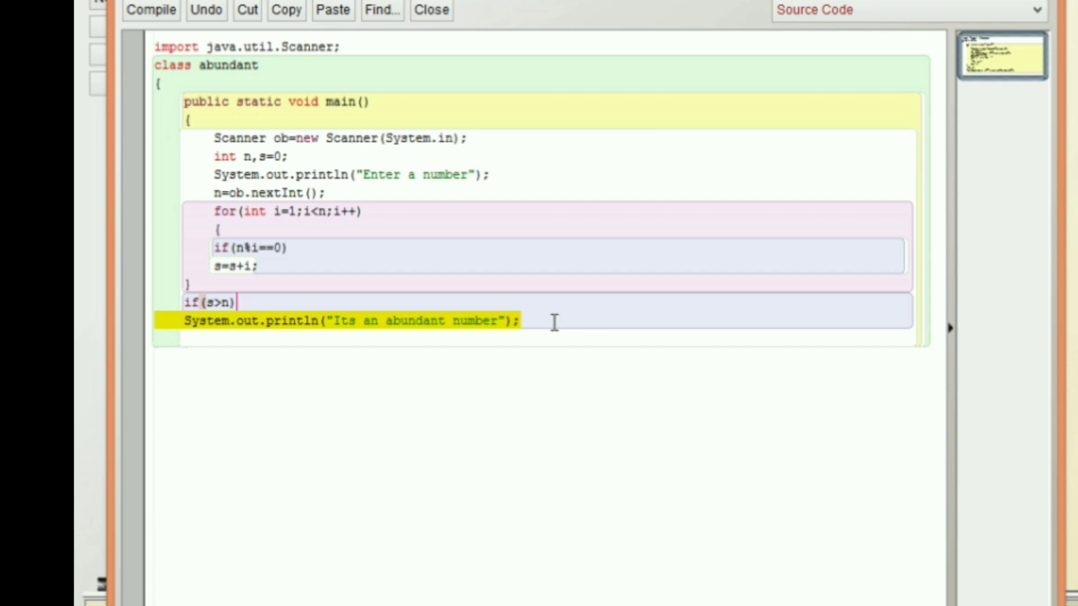
pyautogui.press('Down')
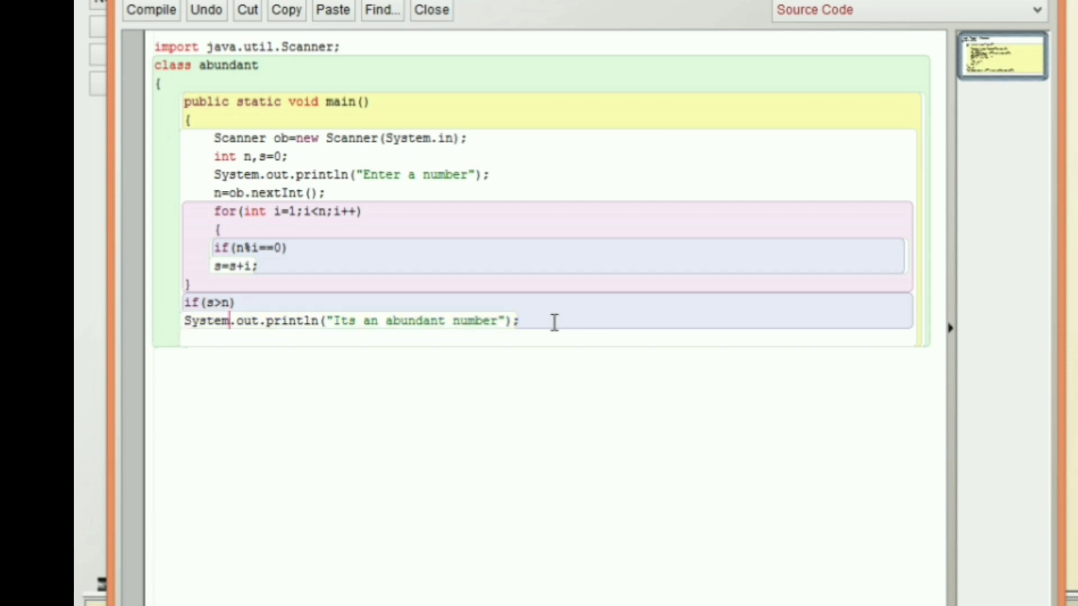
pyautogui.press('End')
# - Add an else branch printing "Its not an abundant number"
pyautogui.press('Return')
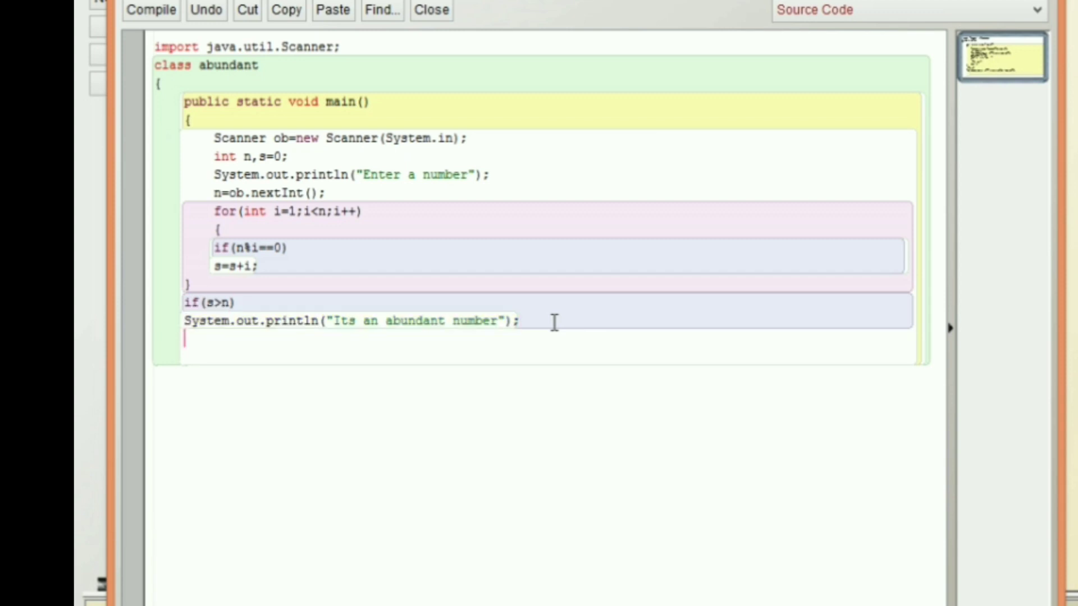
pyautogui.write('else')
pyautogui.press('Return')
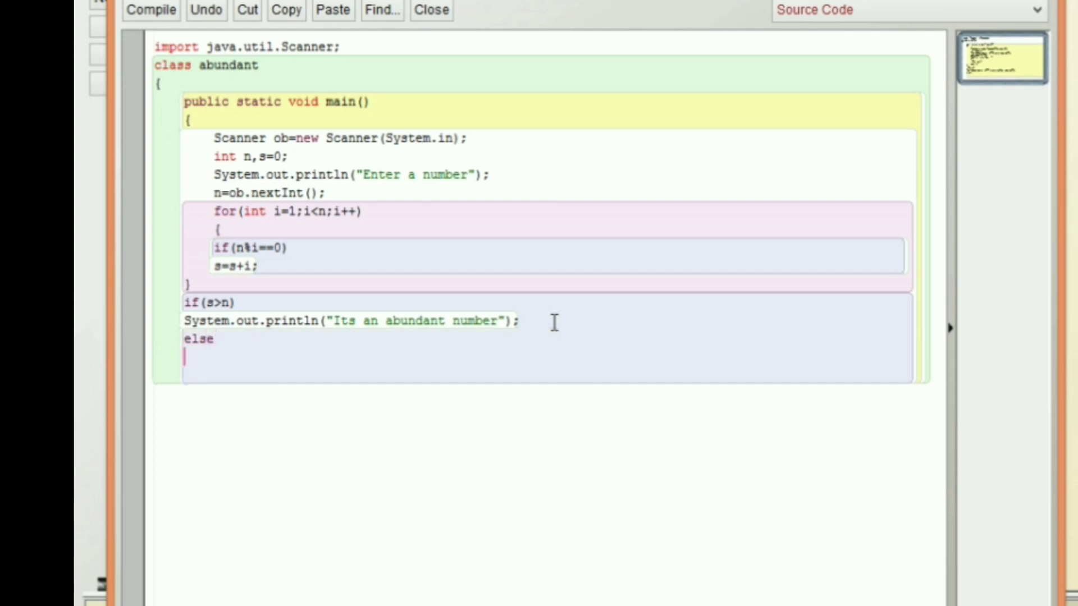
pyautogui.press('Return')
pyautogui.hotkey('ctrl', 'v')
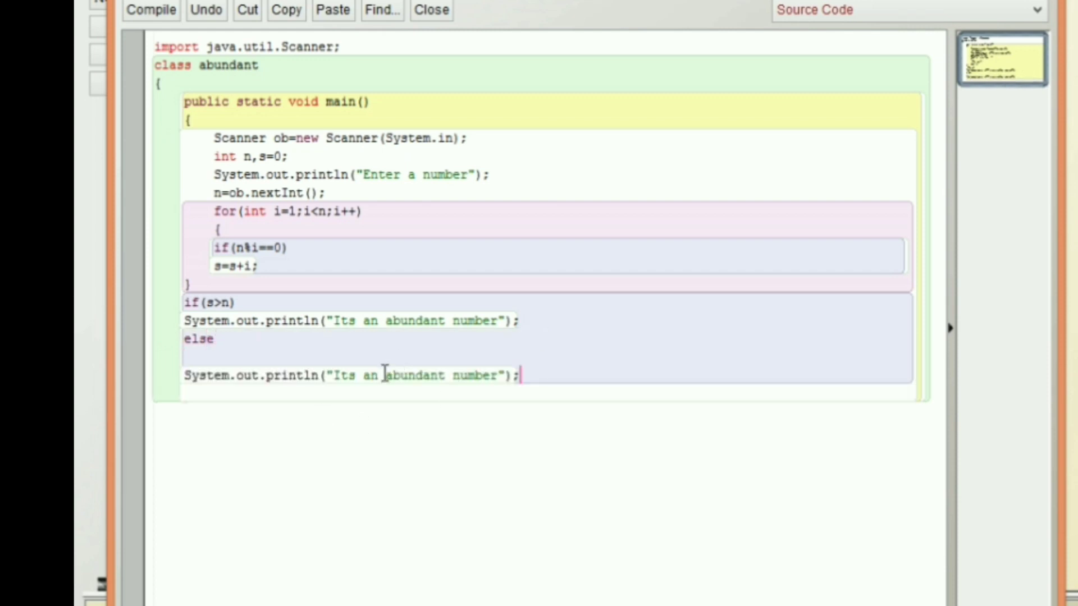
pyautogui.click(364, 377)
pyautogui.write('no')
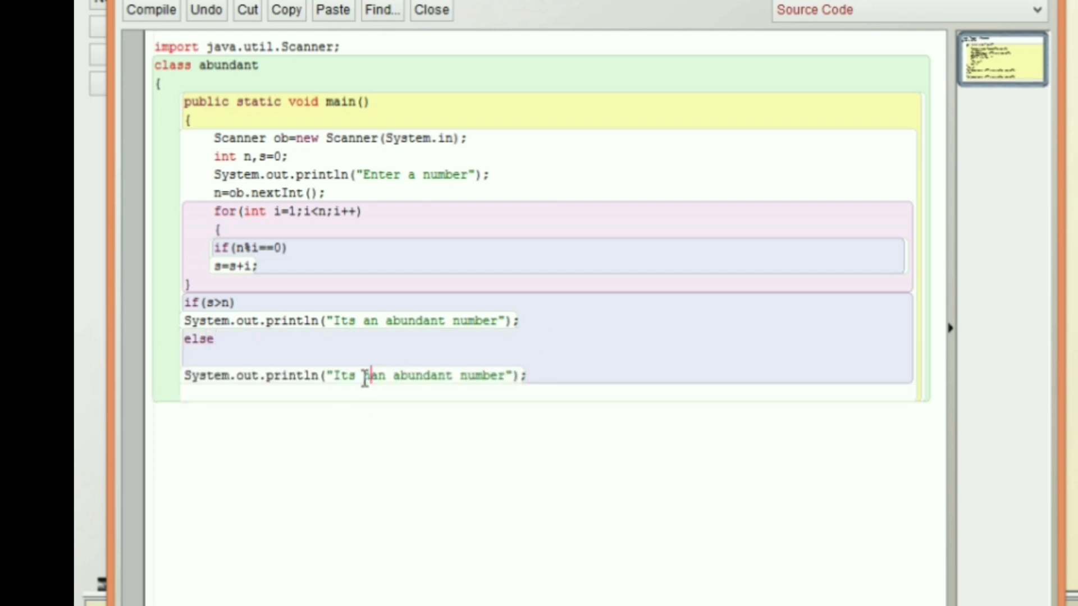
pyautogui.write('t')
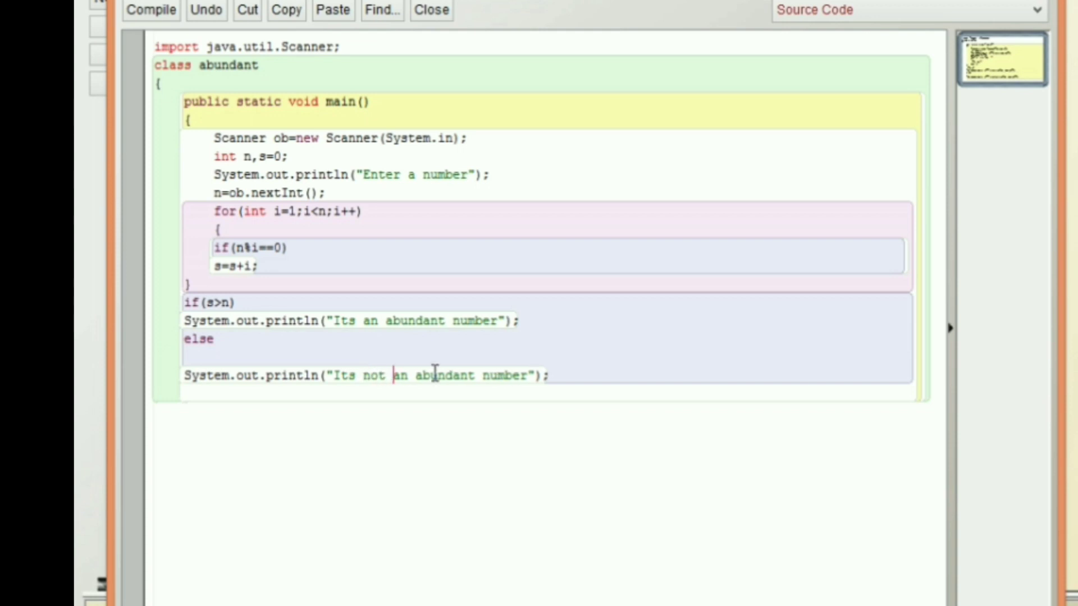
# - Close the method and class with braces, compile abundant cleanly and close the editor
pyautogui.click(573, 381)
pyautogui.press('Return')
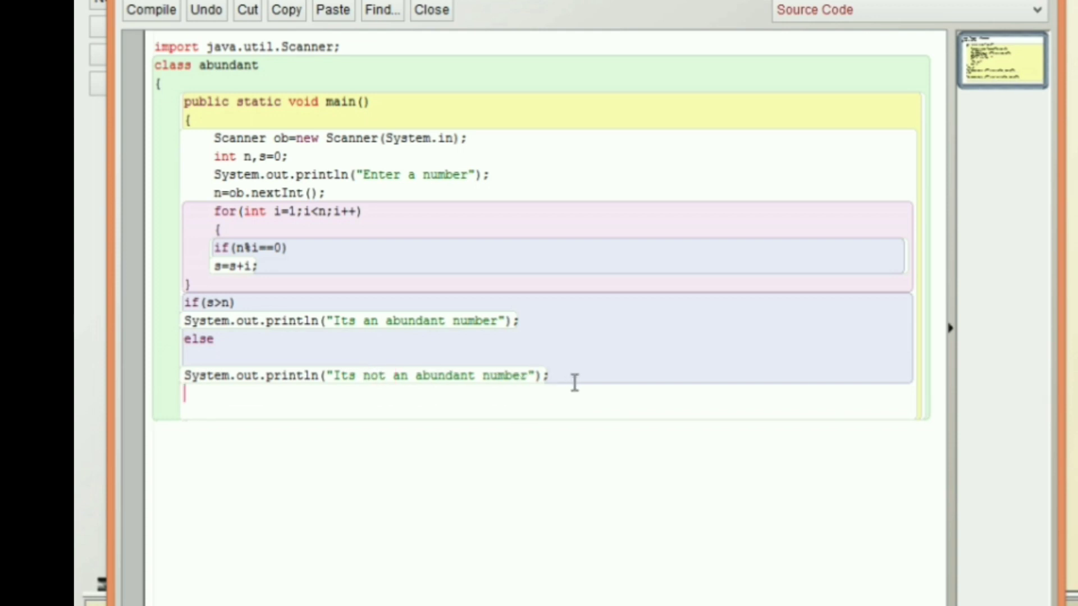
pyautogui.write('}')
pyautogui.press('Return')
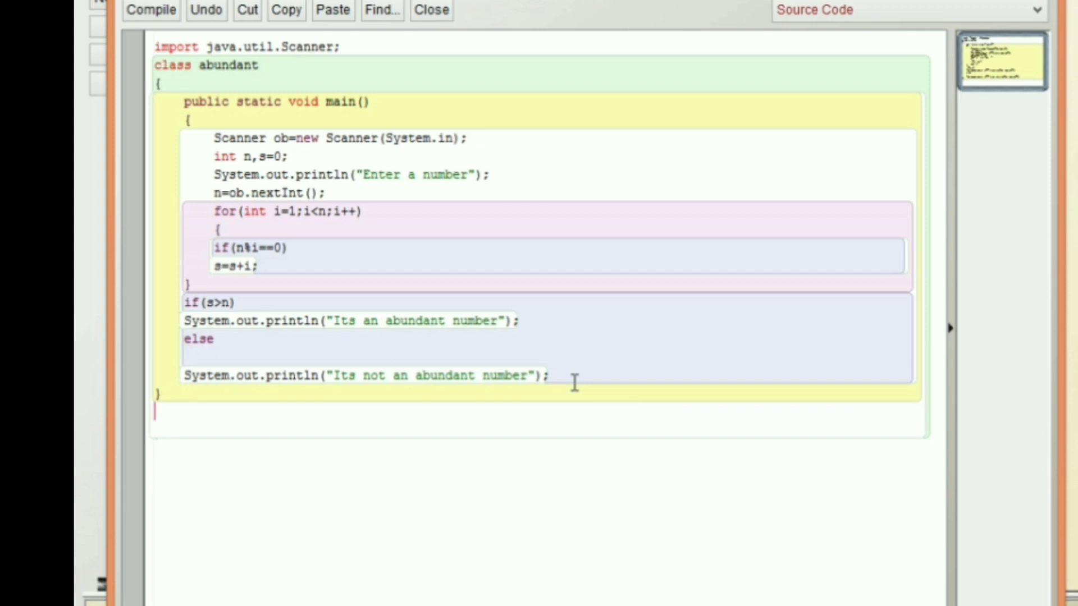
pyautogui.write('}')
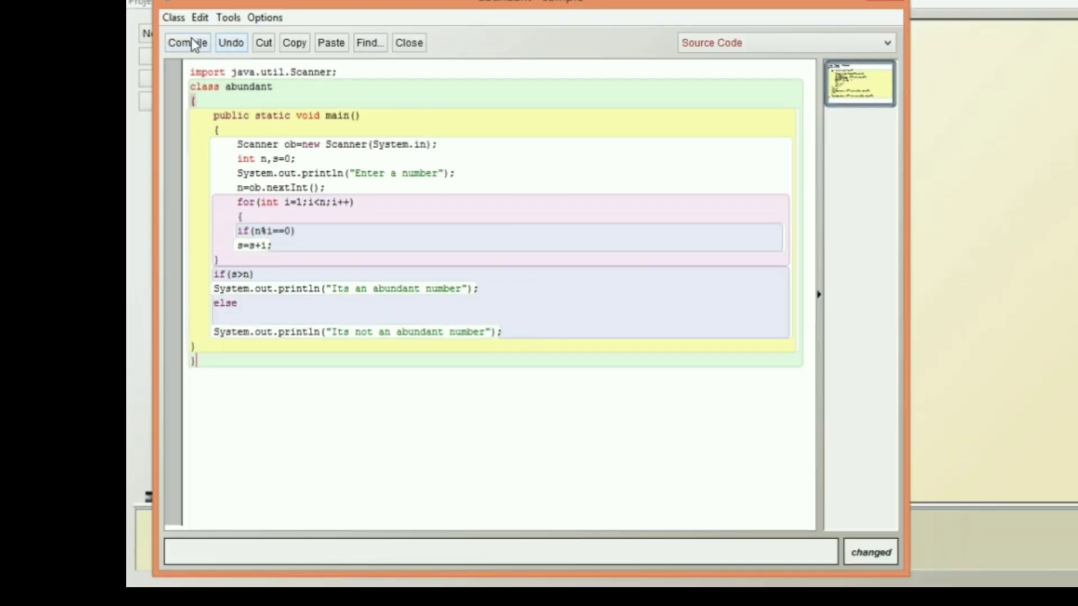
pyautogui.click(150, 9)
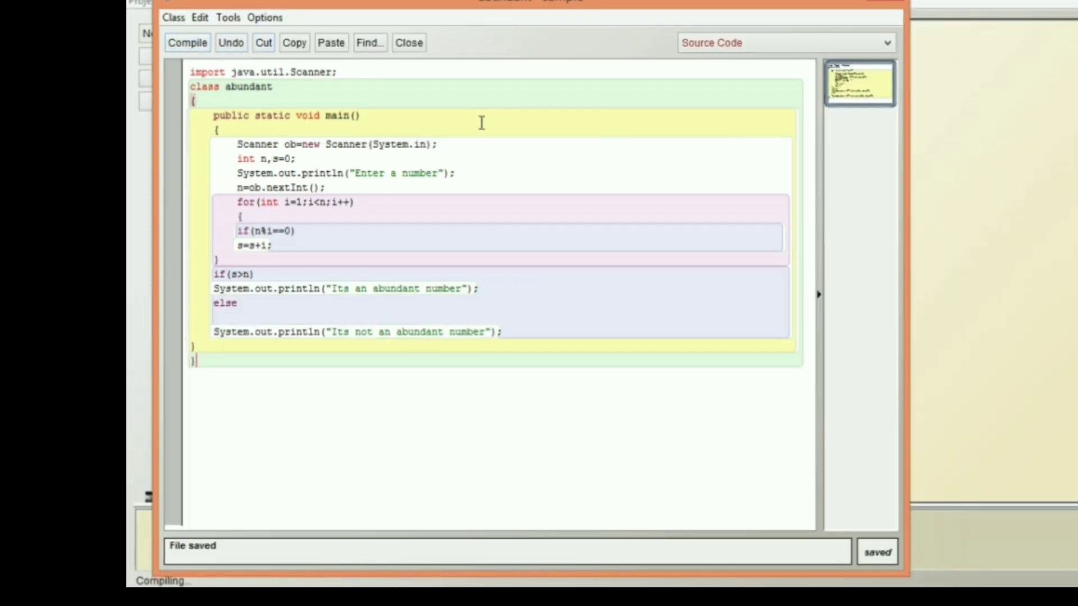
pyautogui.click(408, 42)
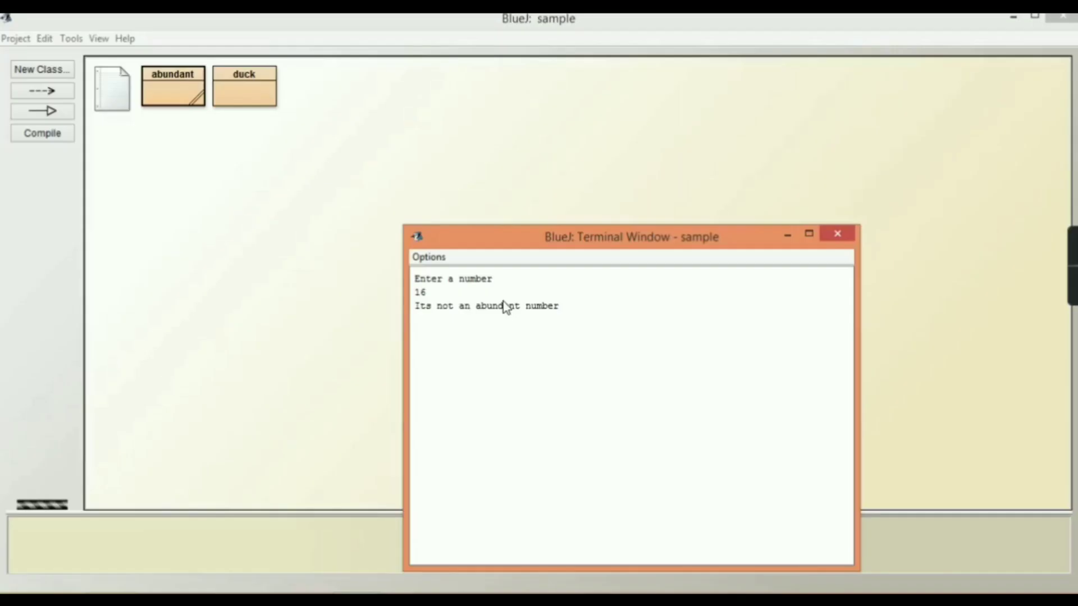
# - Clear the old 16-run output from the terminal via Options > Clear
pyautogui.tripleClick(697, 308)
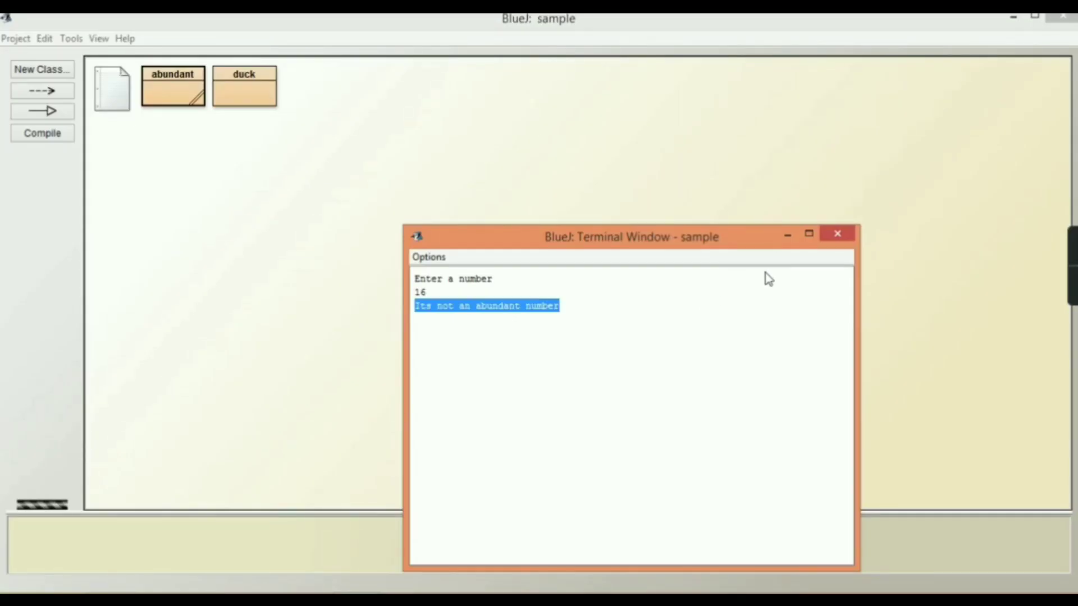
pyautogui.hotkey('ctrl', 'a')
pyautogui.click(428, 257)
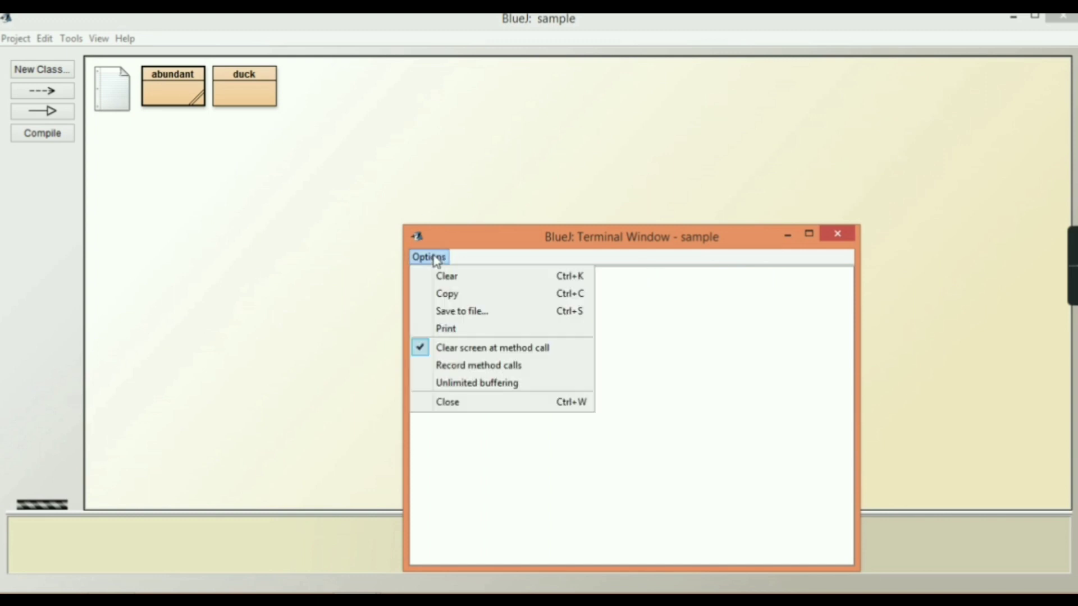
pyautogui.click(447, 275)
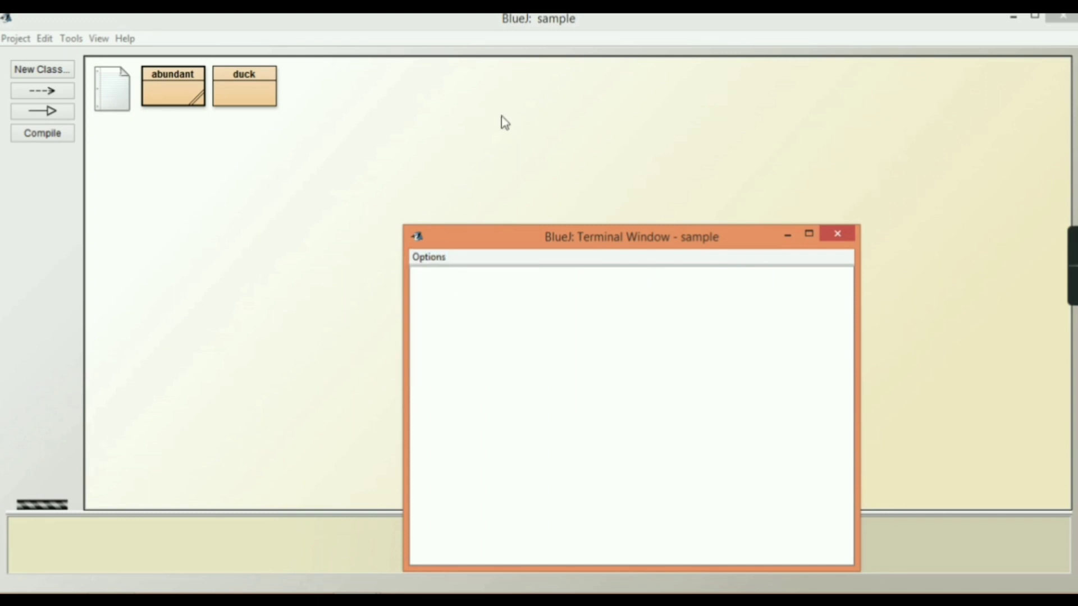
# - Run abundant's void main() and test it, 3 reporting not abundant and 12 reporting abundant
pyautogui.click(838, 235)
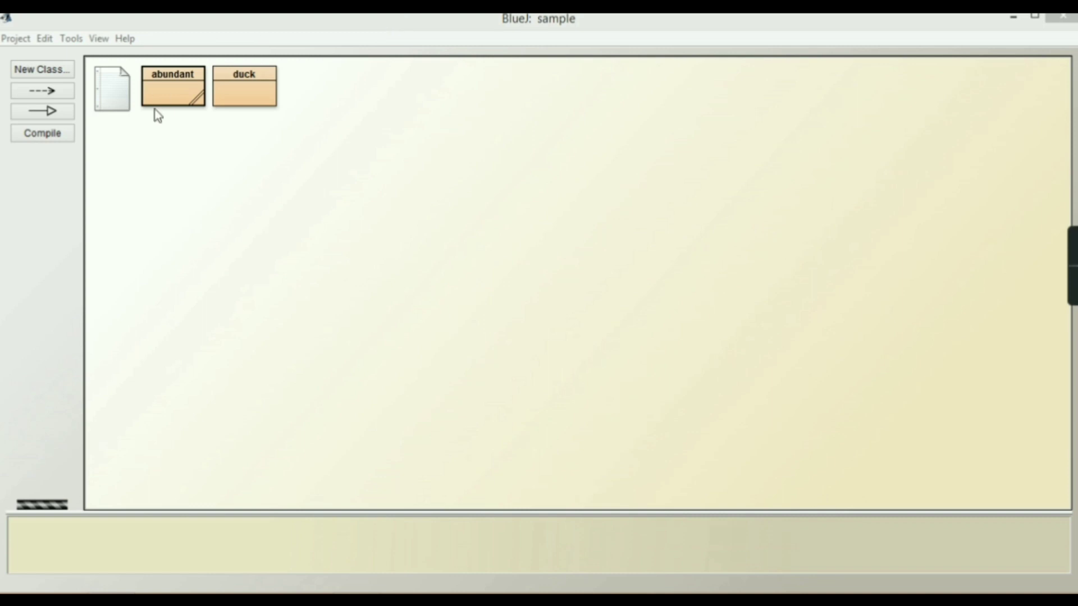
pyautogui.rightClick(172, 94)
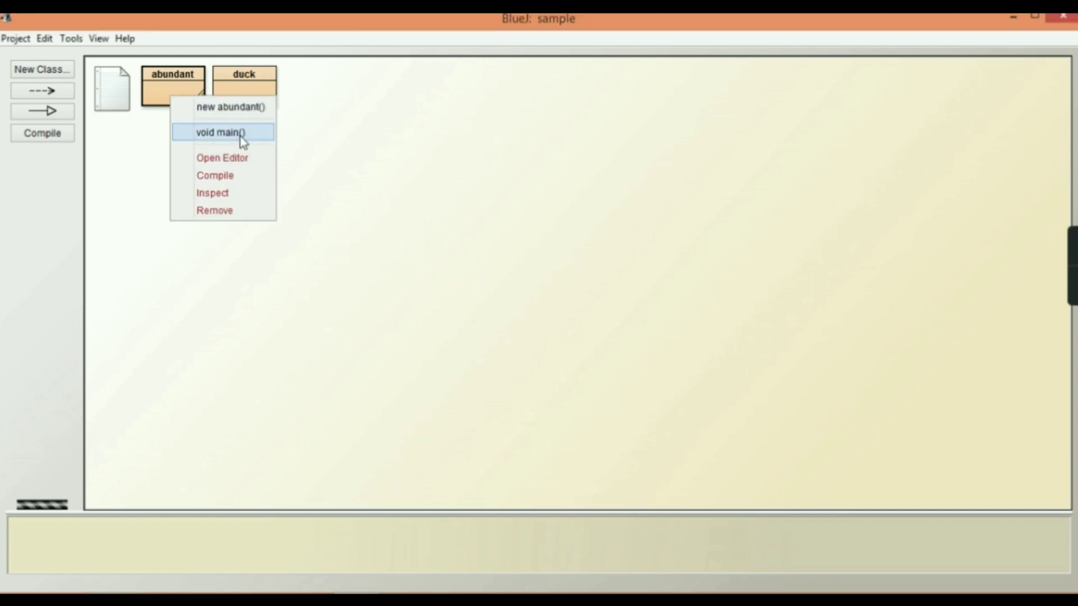
pyautogui.click(221, 133)
pyautogui.write('3')
pyautogui.press('Return')
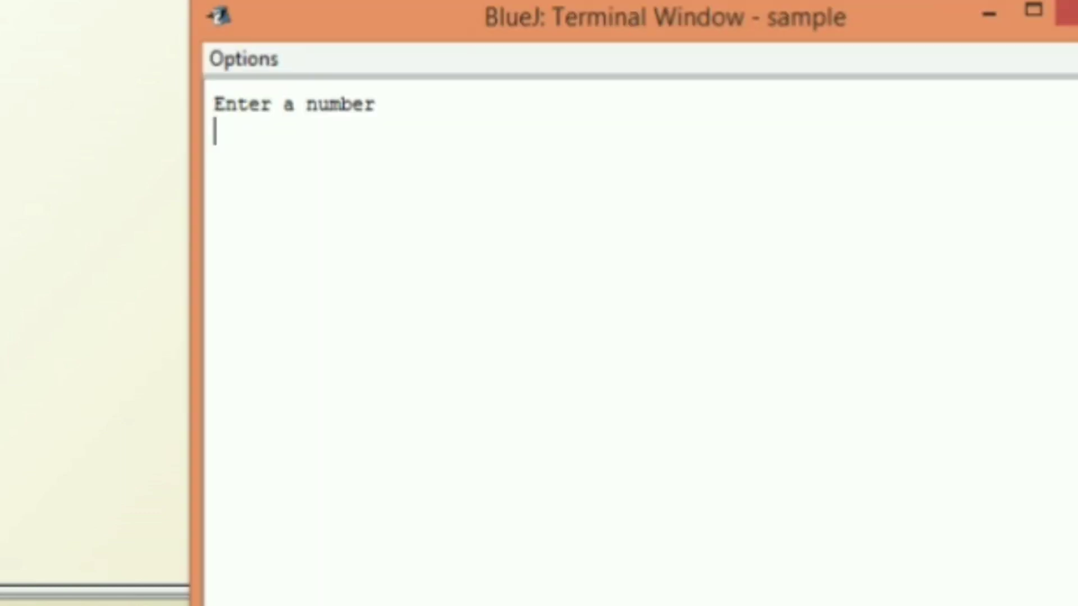
pyautogui.write('12')
pyautogui.press('Return')
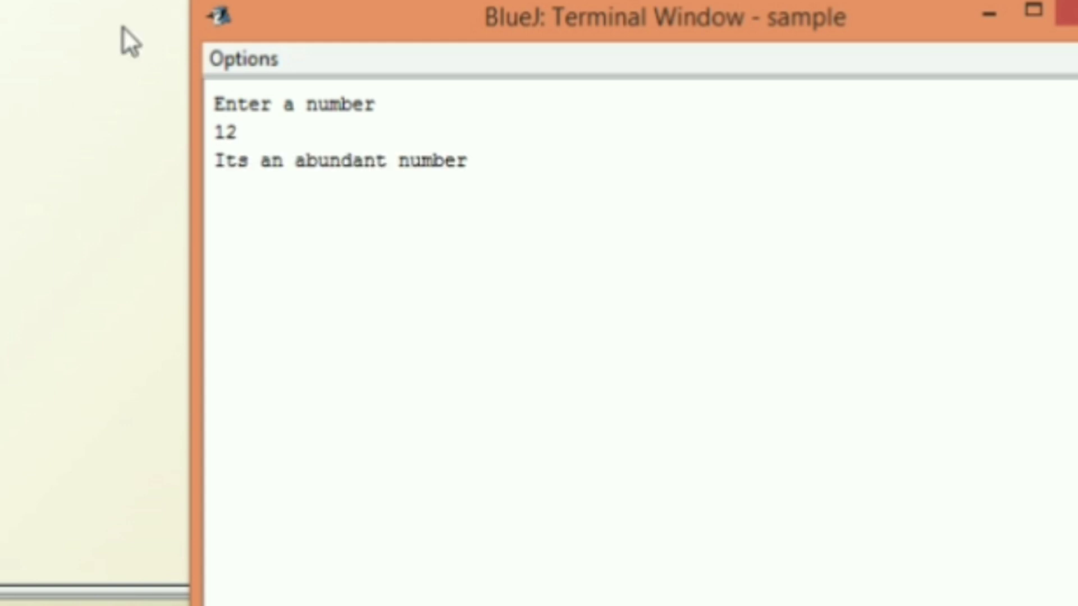